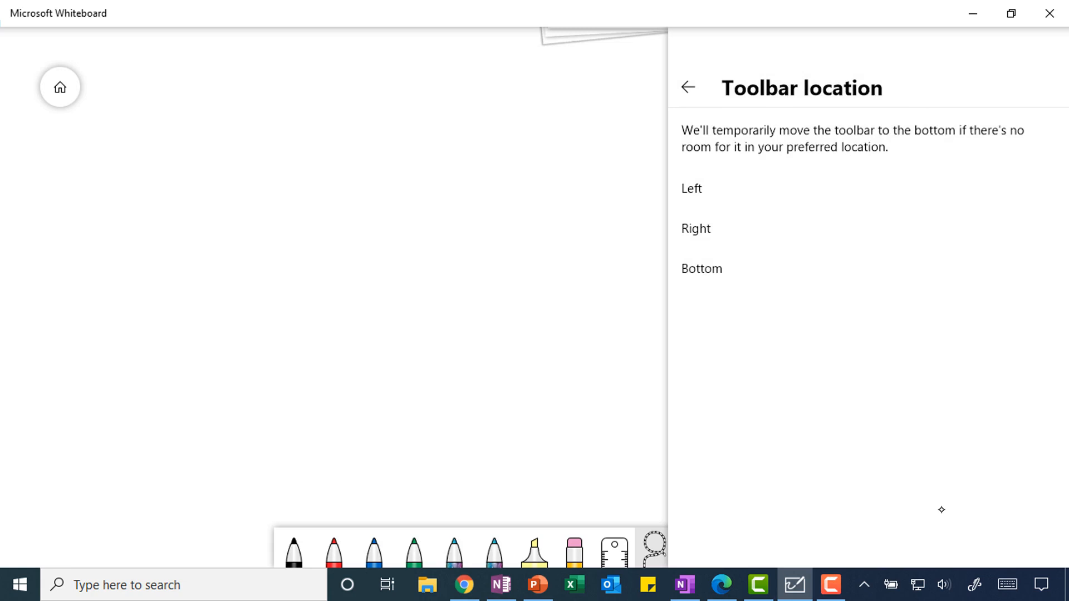
- Review the colour and grid options available for the whiteboard background
key(Escape)
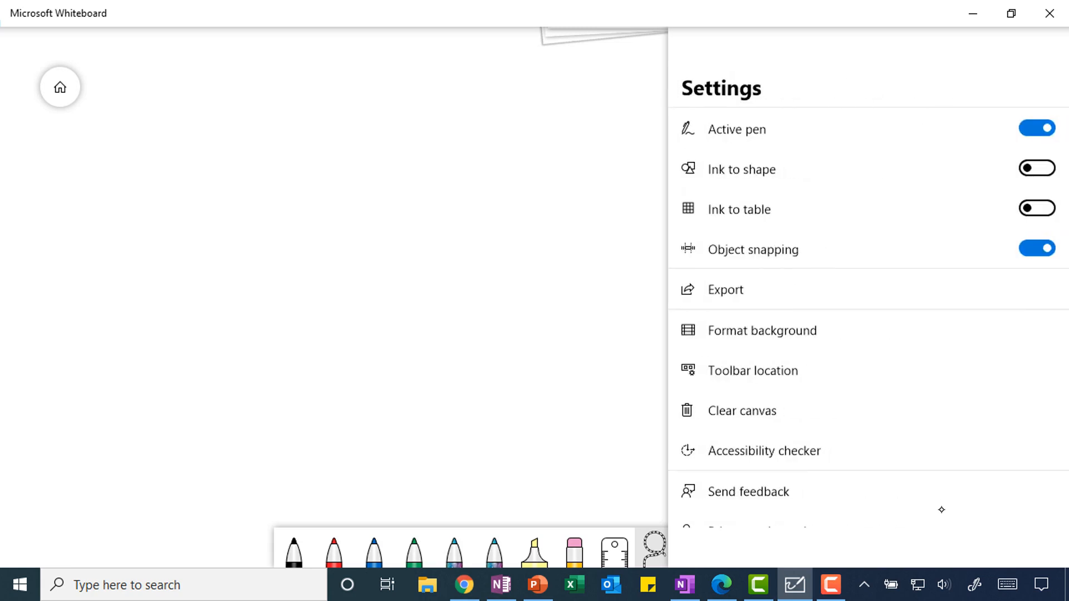
key(Up)
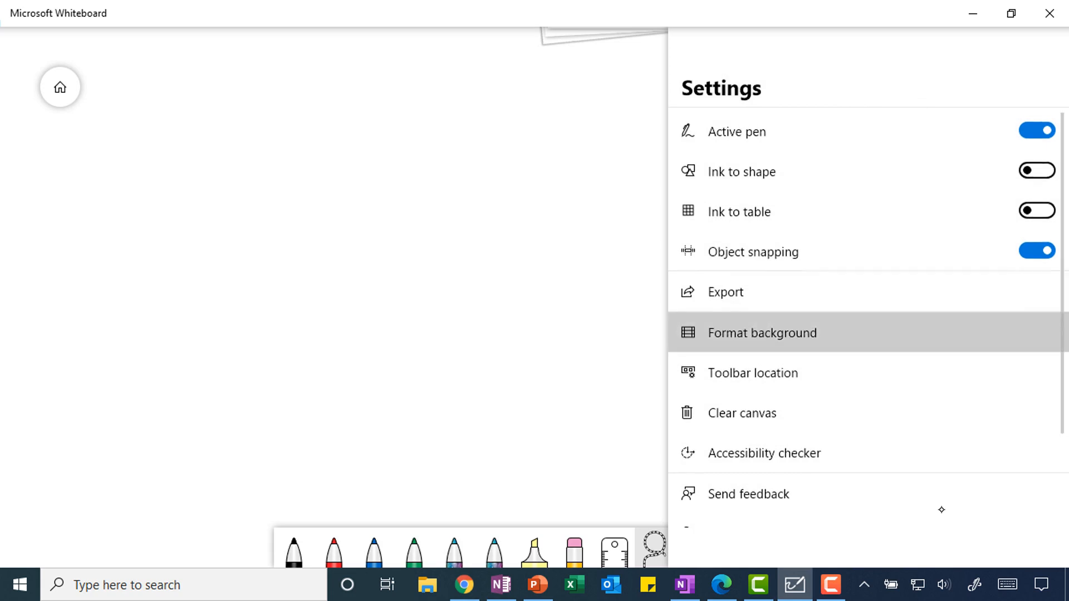
key(Return)
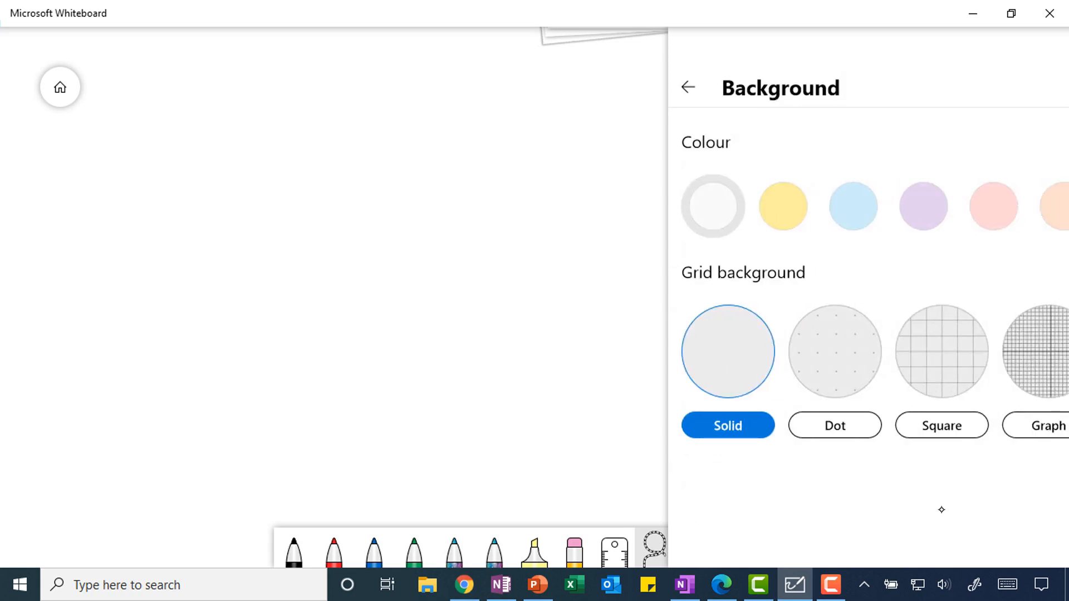
scroll(869, 356, right, 5)
scroll(941, 510, right, 5)
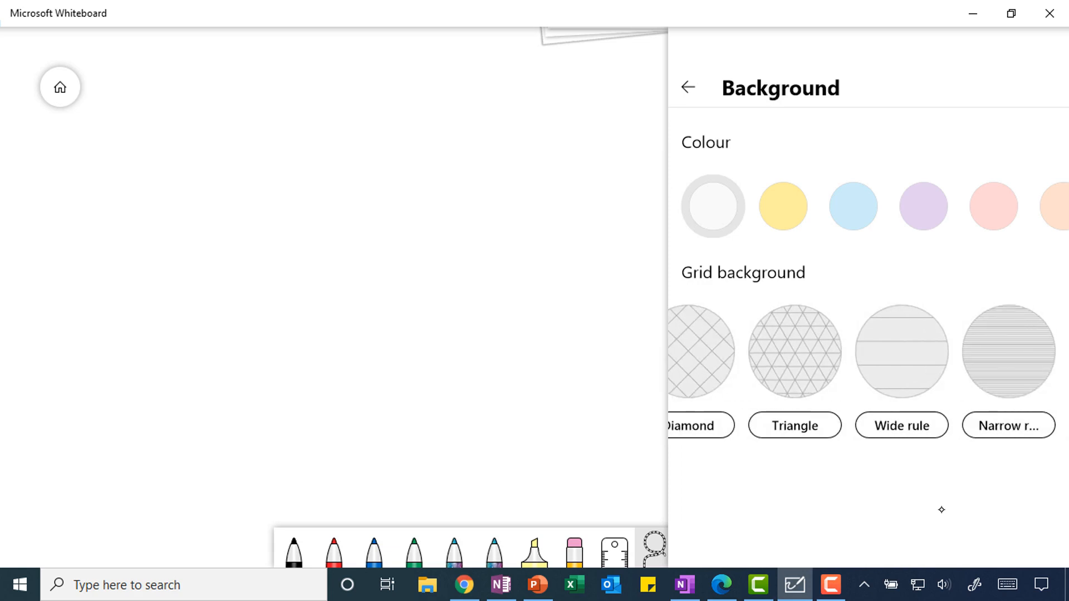
key(Escape)
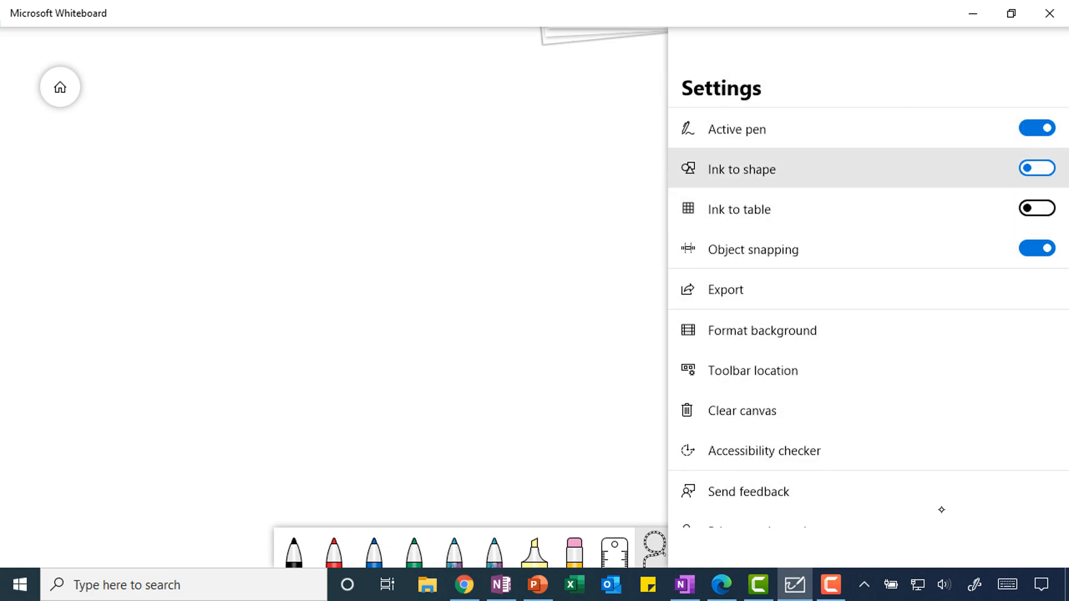
- Enable Ink to shape and draw a square, an arrow and a circle in a row with the black pen
key(space)
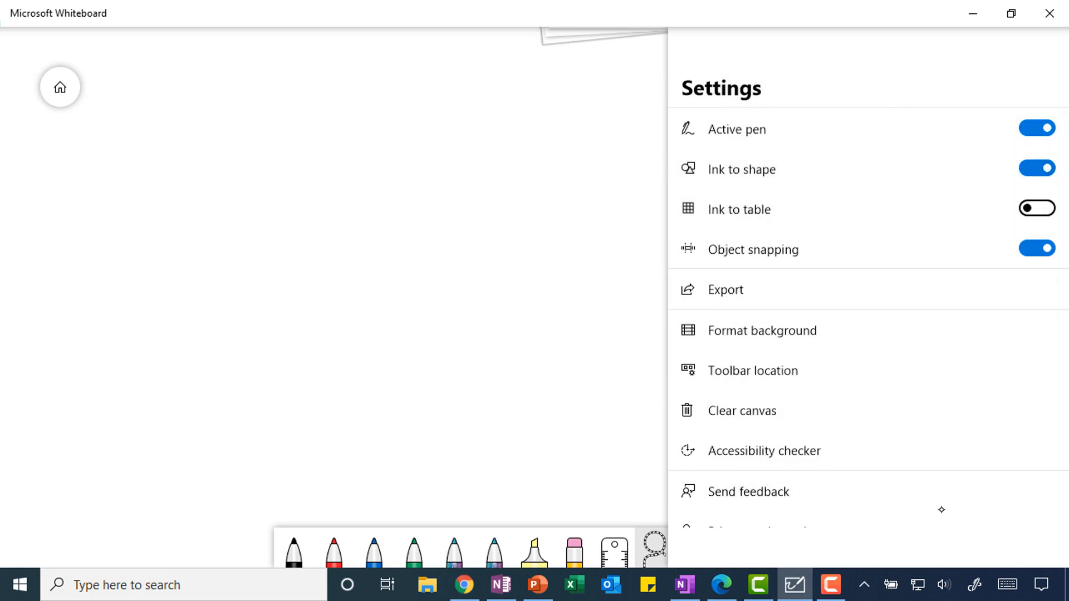
key(Escape)
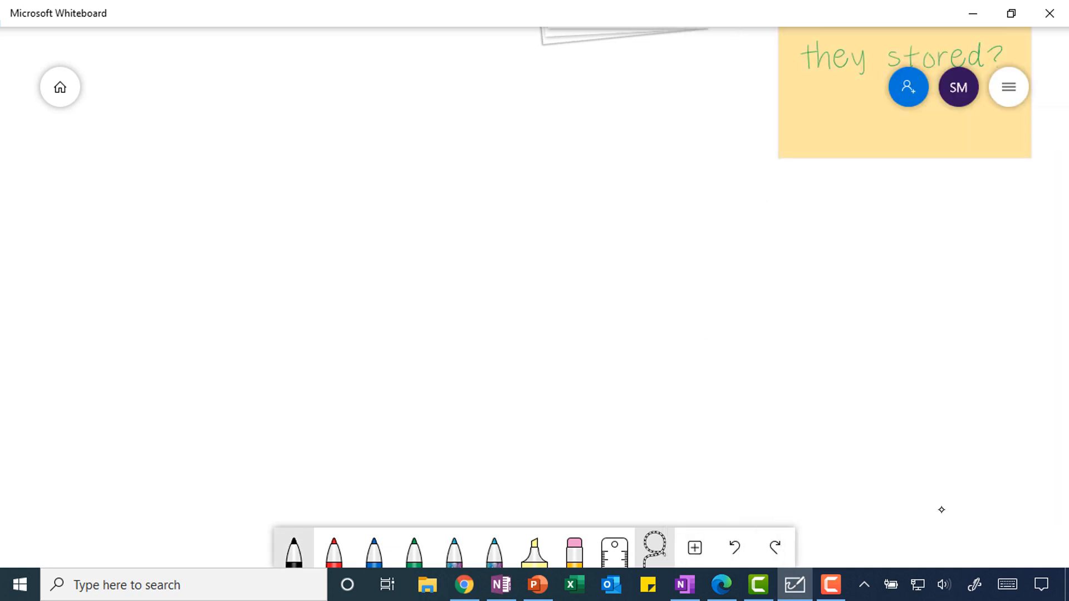
click(294, 549)
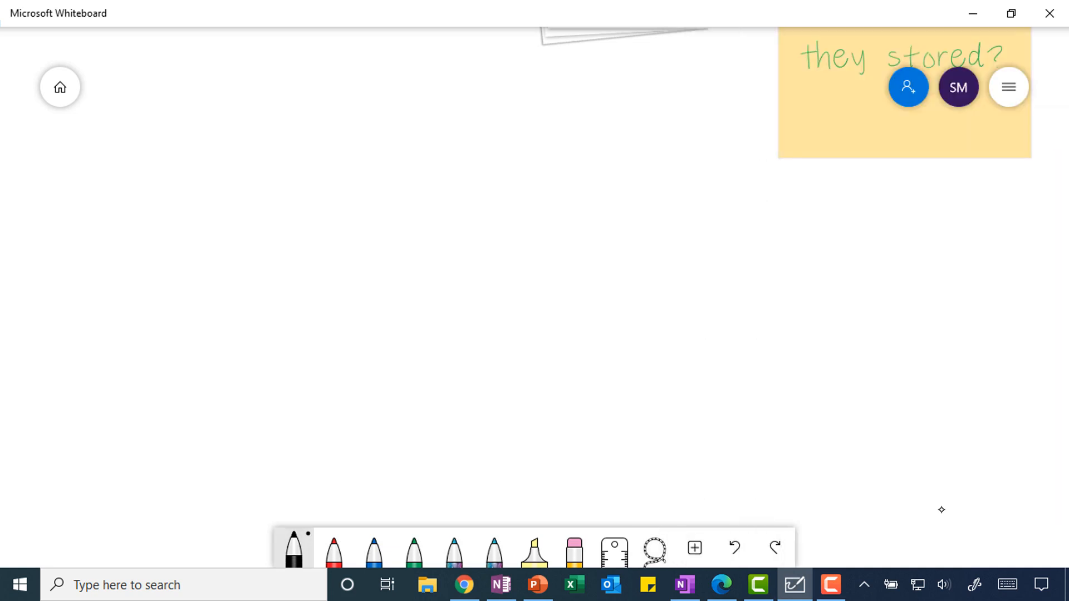
mouse_move(123, 143)
mouse_down()
mouse_move(124, 238)
mouse_move(223, 189)
mouse_move(145, 143)
mouse_move(124, 143)
mouse_up()
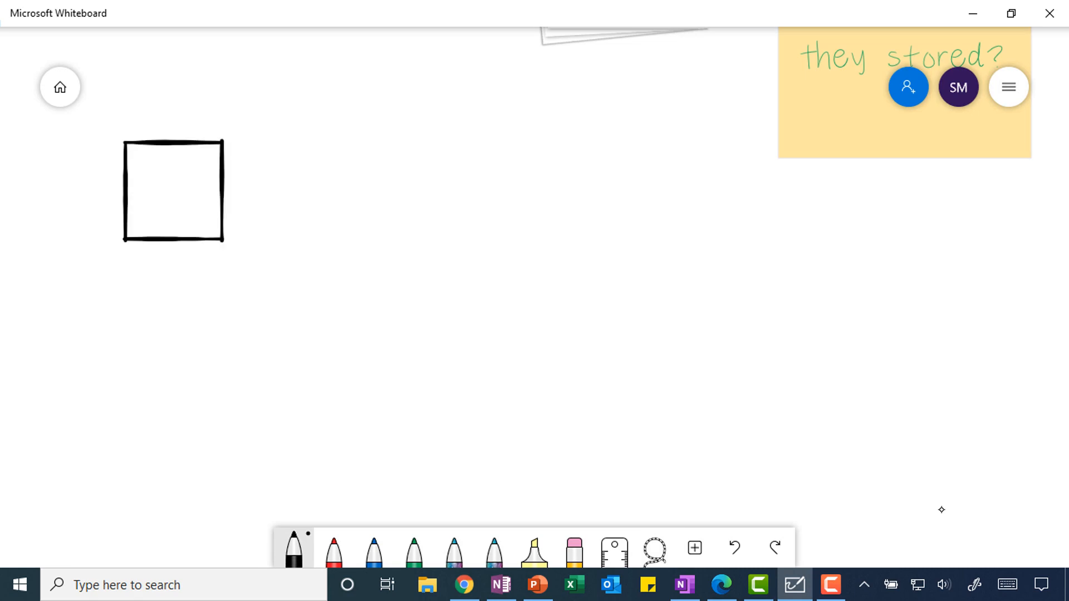
mouse_move(239, 187)
mouse_down()
mouse_move(316, 179)
mouse_move(292, 194)
mouse_up()
mouse_move(343, 167)
mouse_down()
mouse_move(375, 146)
mouse_move(423, 164)
mouse_move(384, 144)
mouse_up()
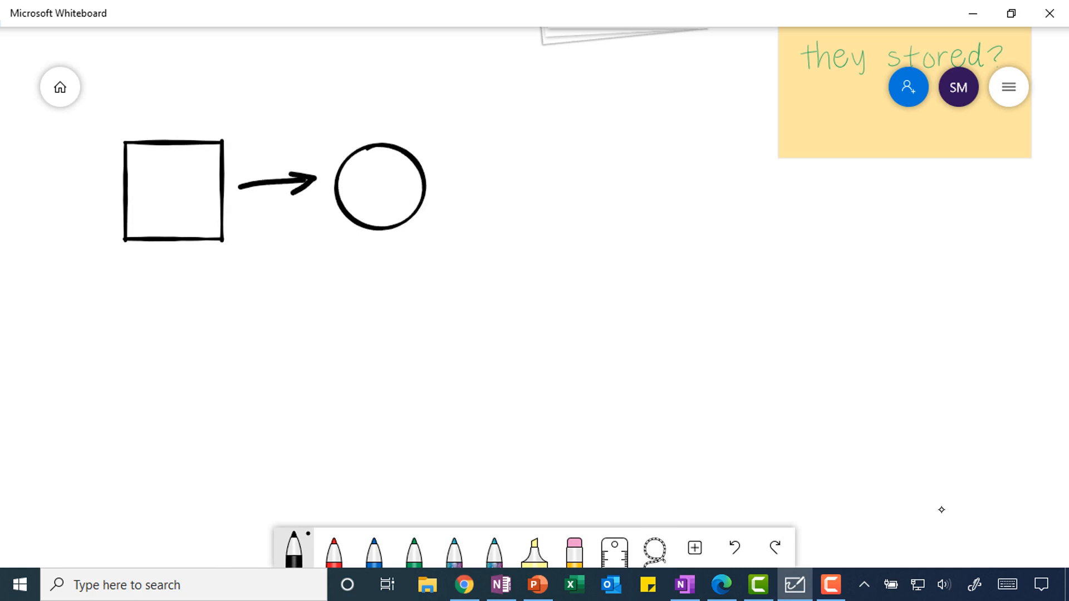
- Continue the flow from the circle with an arrow to a triangle and a downward arrow to a second square
mouse_move(444, 181)
mouse_down()
mouse_move(528, 177)
mouse_move(511, 192)
mouse_up()
mouse_move(596, 144)
mouse_down()
mouse_move(573, 181)
mouse_move(645, 211)
mouse_up()
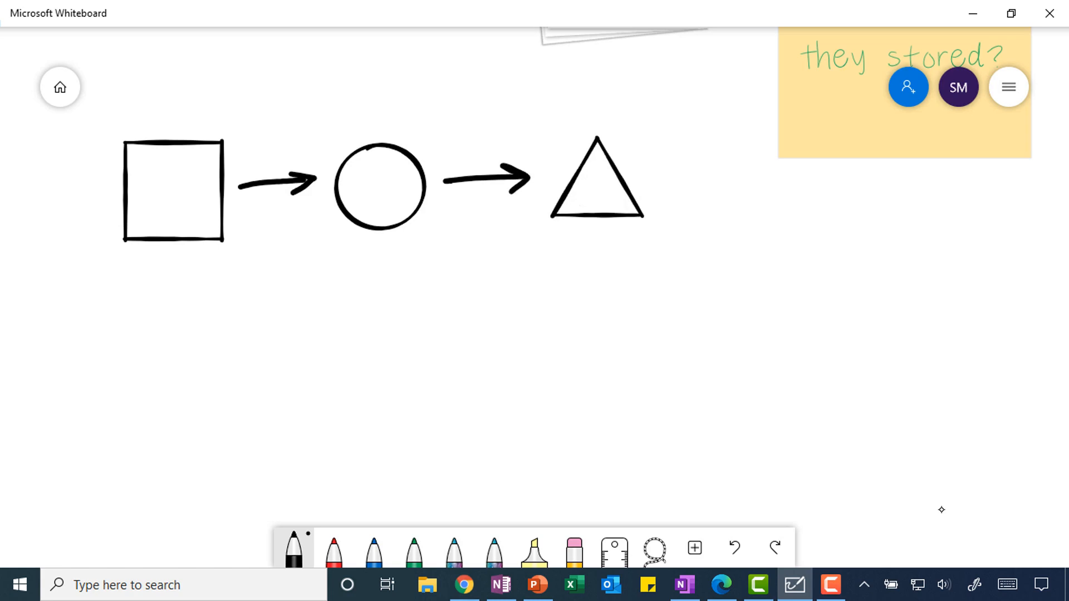
mouse_move(598, 239)
mouse_down()
mouse_move(598, 311)
mouse_move(616, 282)
mouse_up()
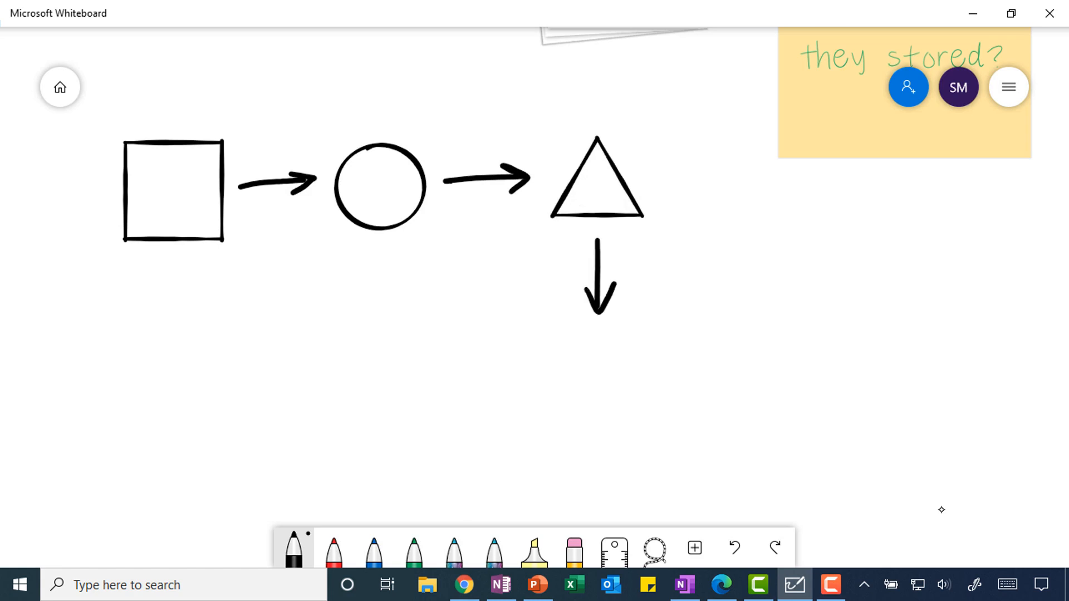
mouse_move(543, 351)
mouse_down()
mouse_move(646, 344)
mouse_move(648, 437)
mouse_move(544, 412)
mouse_move(543, 354)
mouse_up()
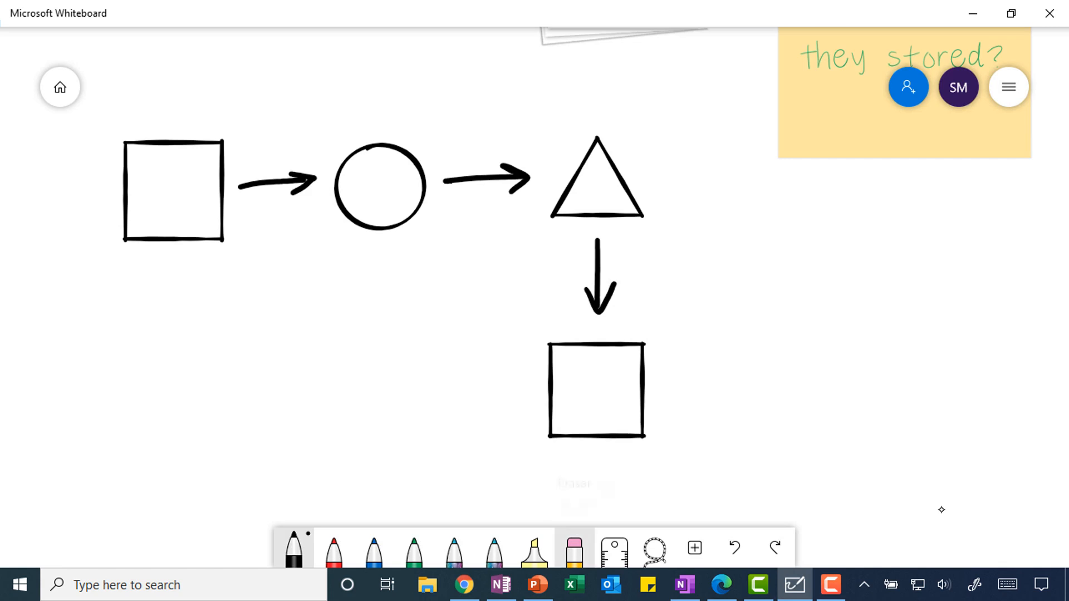
- Erase the arrow below the triangle and the arrow between the circle and the triangle
click(574, 550)
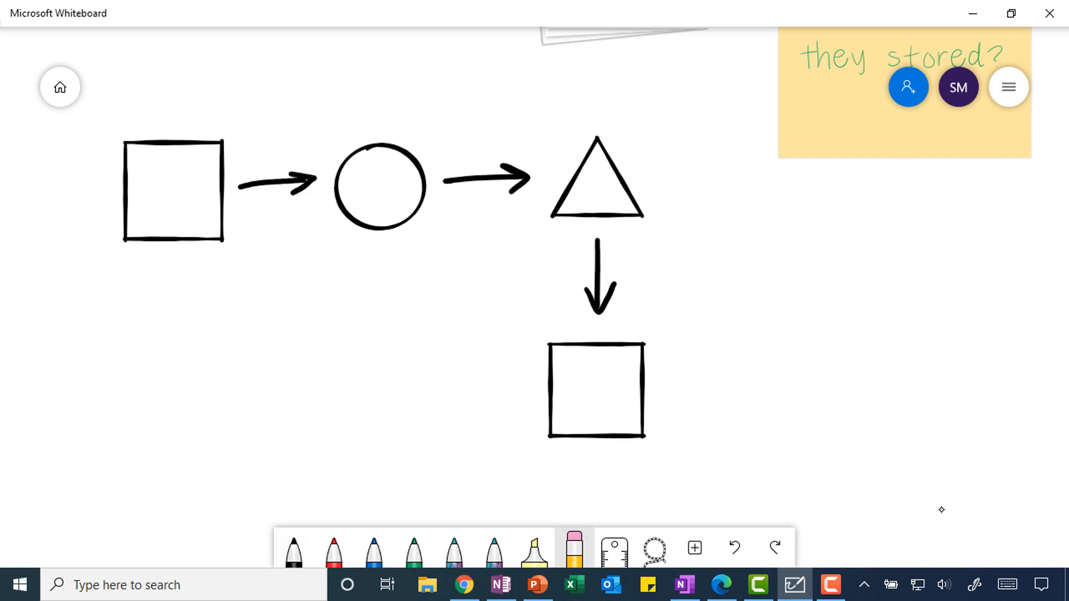
mouse_move(599, 314)
mouse_down()
mouse_move(596, 267)
mouse_move(634, 346)
mouse_up()
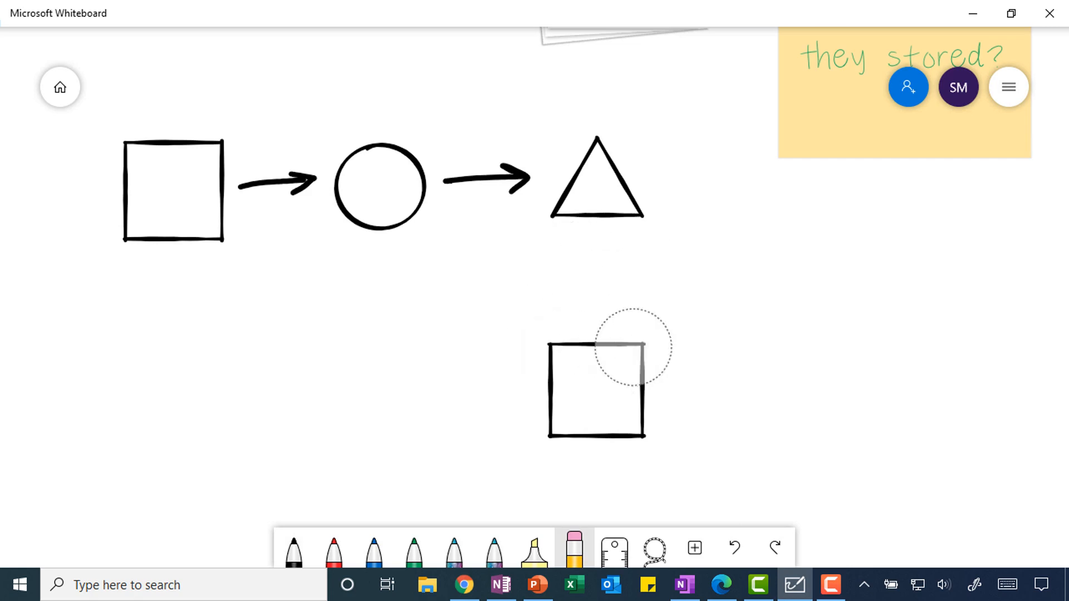
mouse_move(518, 219)
mouse_down()
mouse_move(468, 174)
mouse_move(475, 225)
mouse_up()
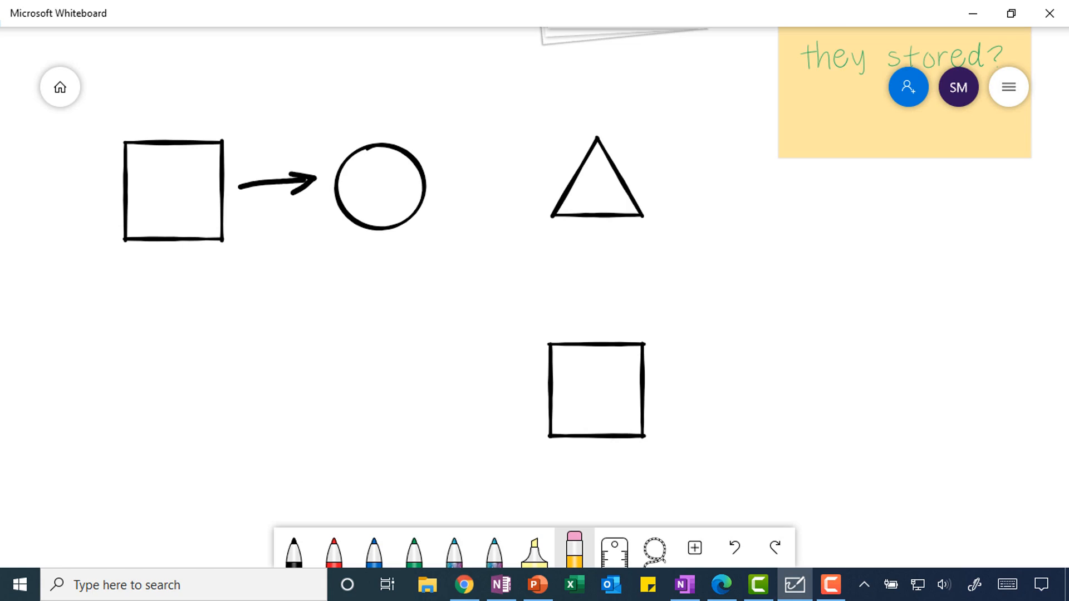
- Lasso-select and delete the lower square and the triangle
click(655, 548)
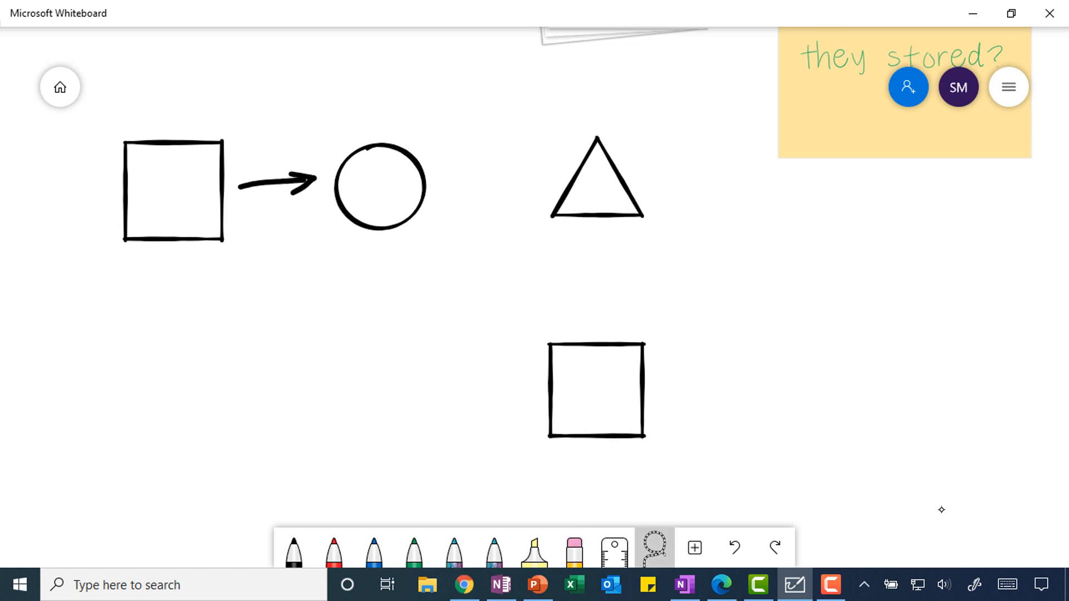
click(596, 389)
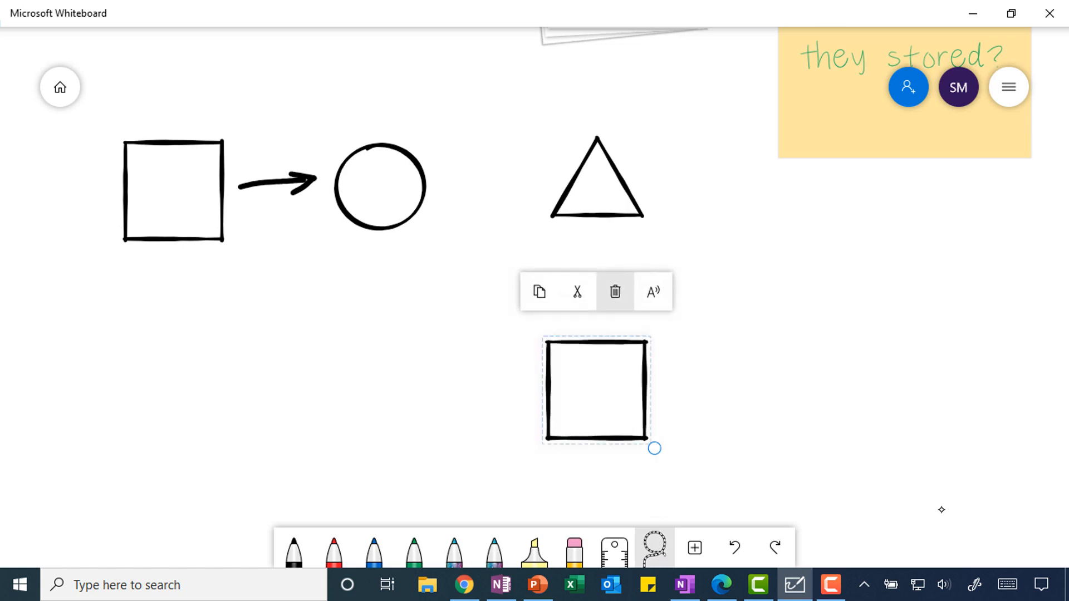
click(614, 305)
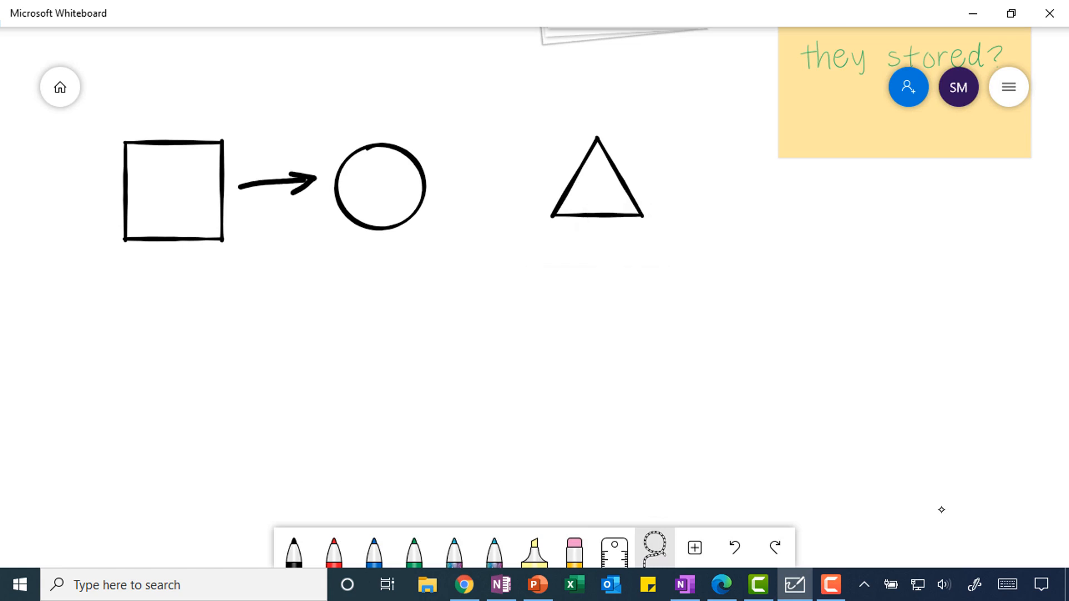
click(597, 184)
click(615, 90)
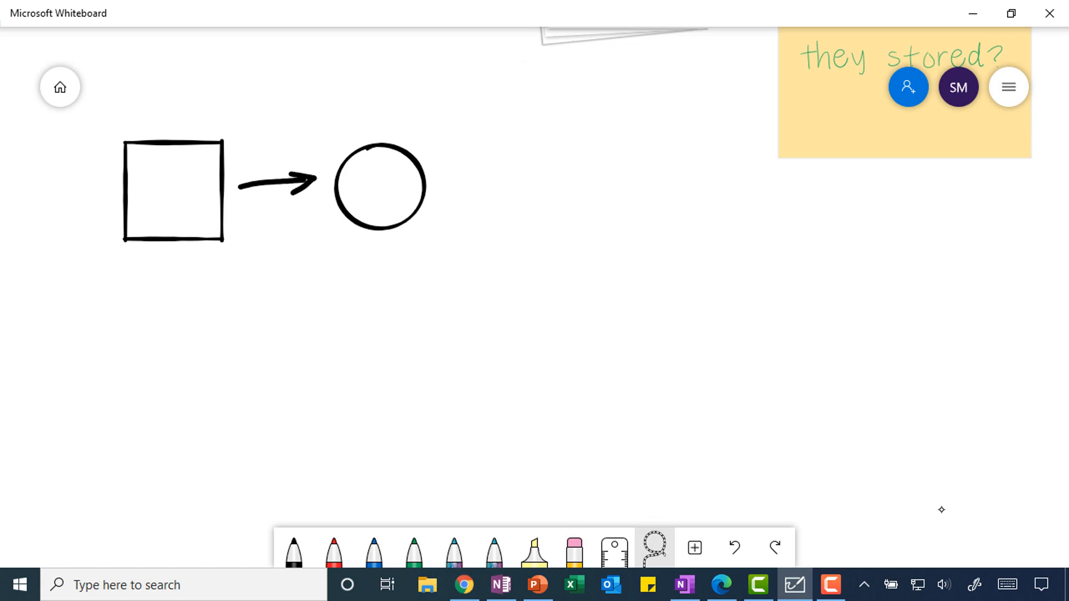
- Enable Ink to table in the whiteboard settings
scroll(941, 510, down, 3)
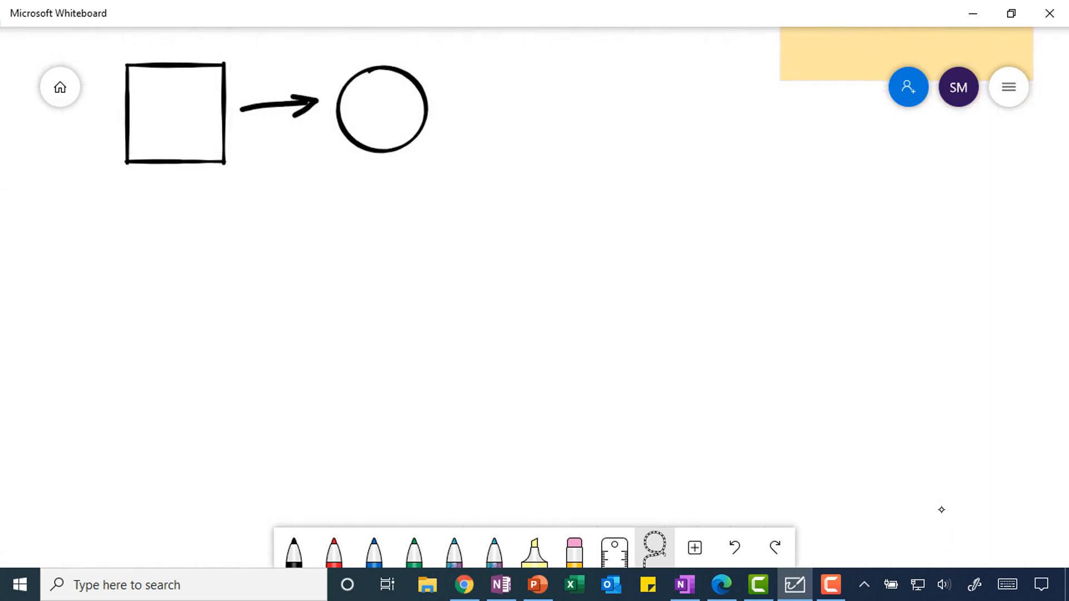
click(1009, 87)
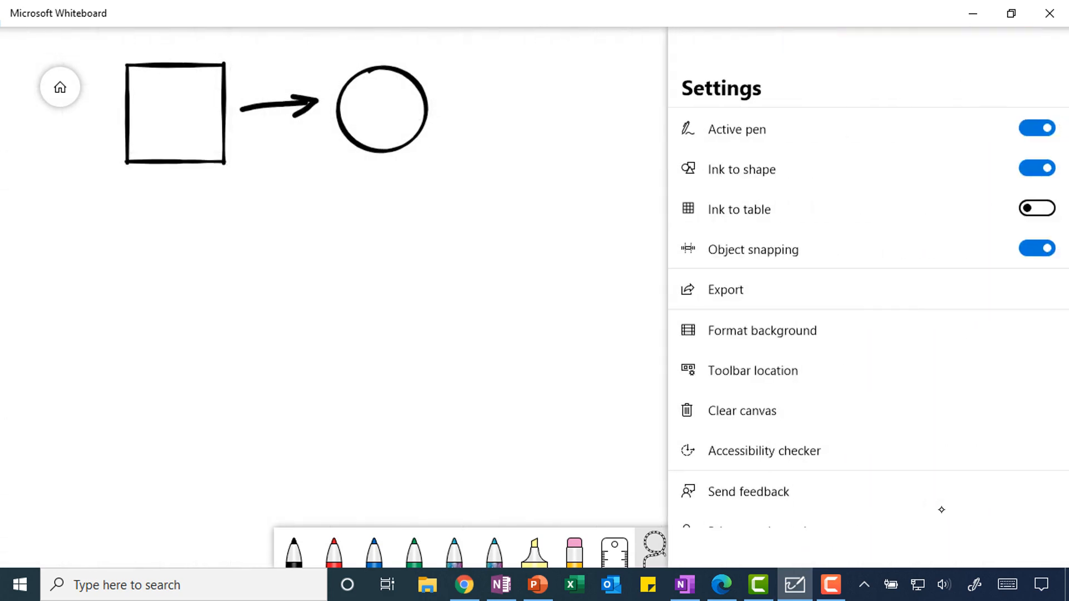
click(1036, 208)
key(Escape)
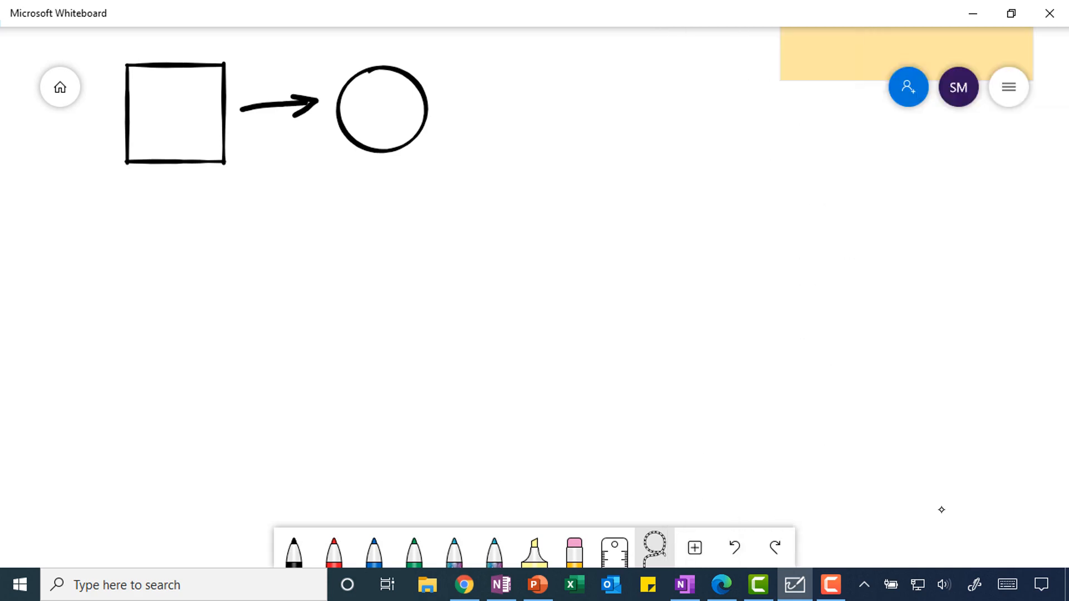
- Draw a large black rectangle below the circle with a horizontal line across it to form a table
click(293, 551)
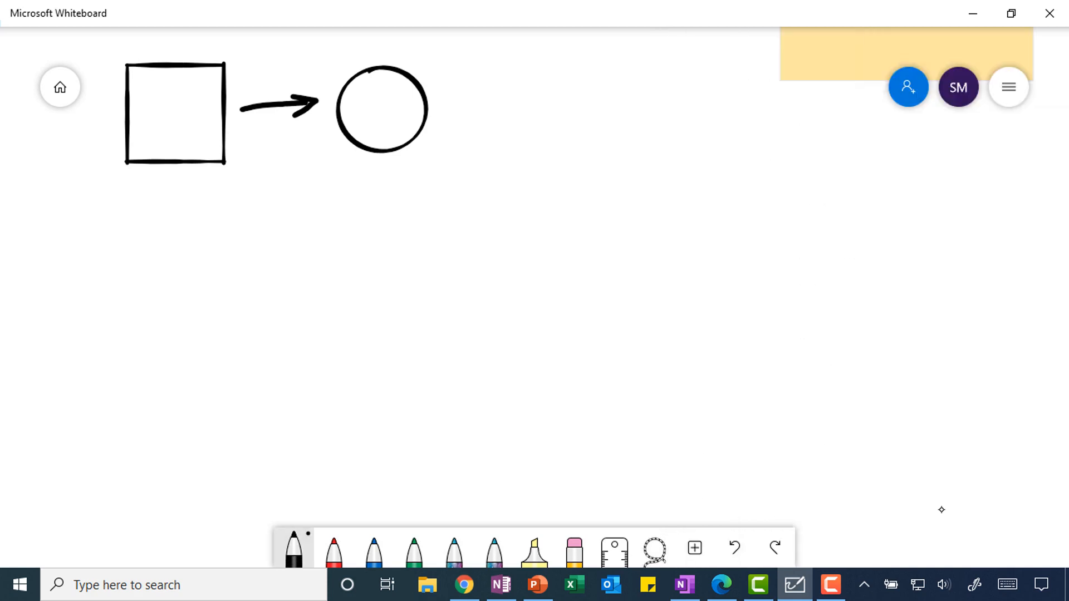
drag(481, 190, 492, 430)
mouse_move(482, 190)
mouse_down()
mouse_move(876, 182)
mouse_move(878, 446)
mouse_up()
drag(494, 435, 877, 445)
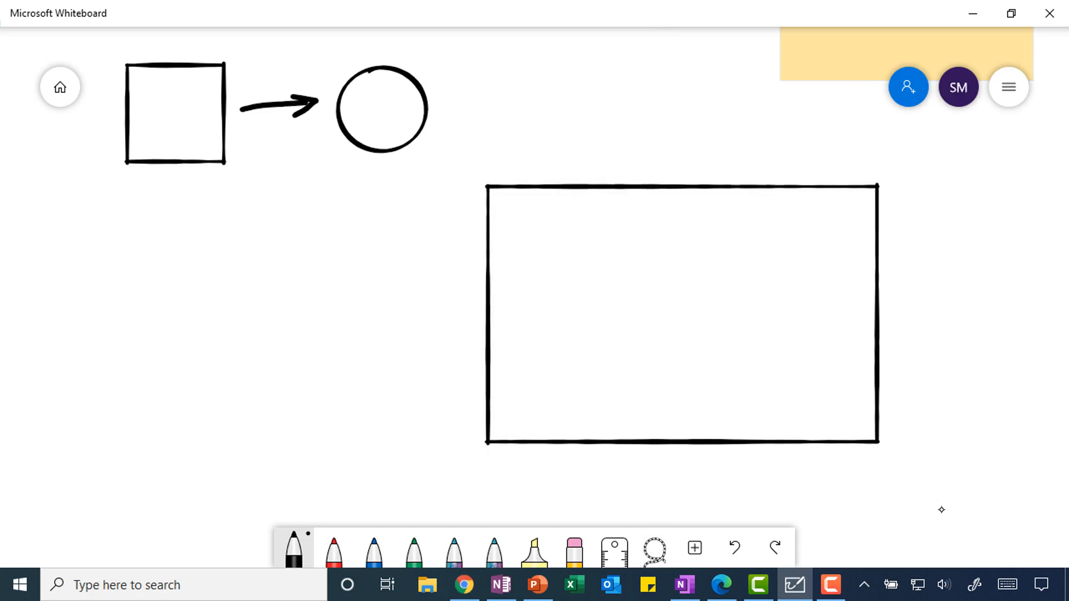
drag(490, 257, 877, 243)
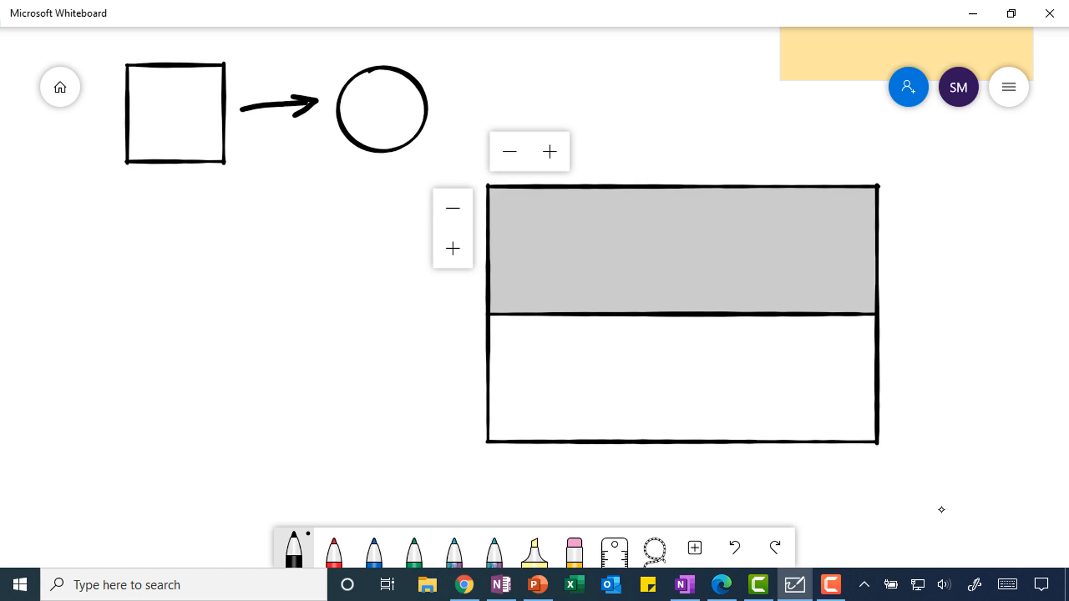
- Add two columns and two rows to the table
click(549, 151)
click(549, 151)
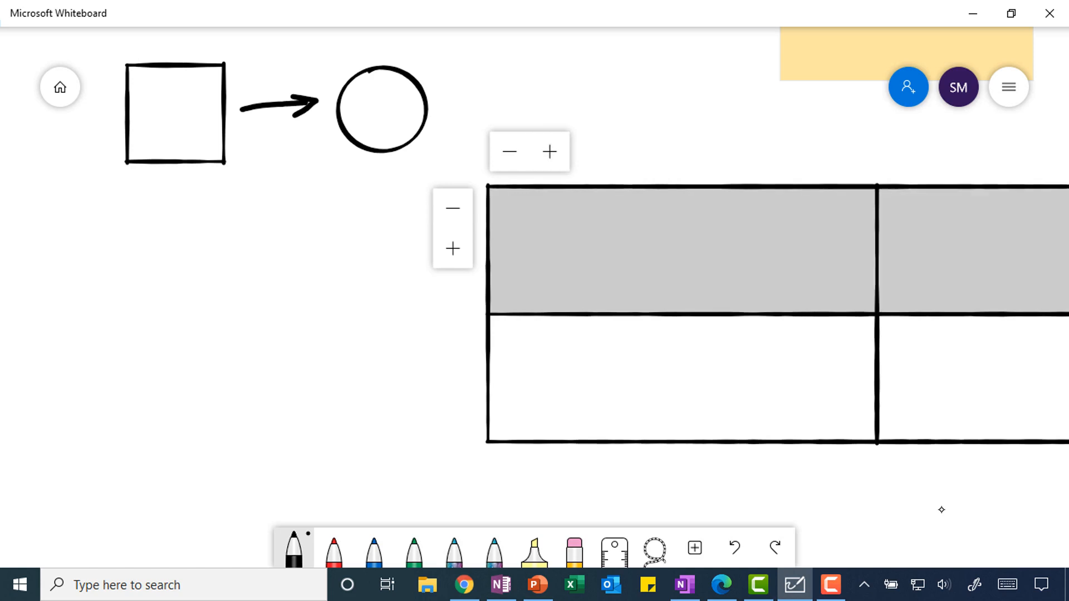
click(453, 249)
click(452, 248)
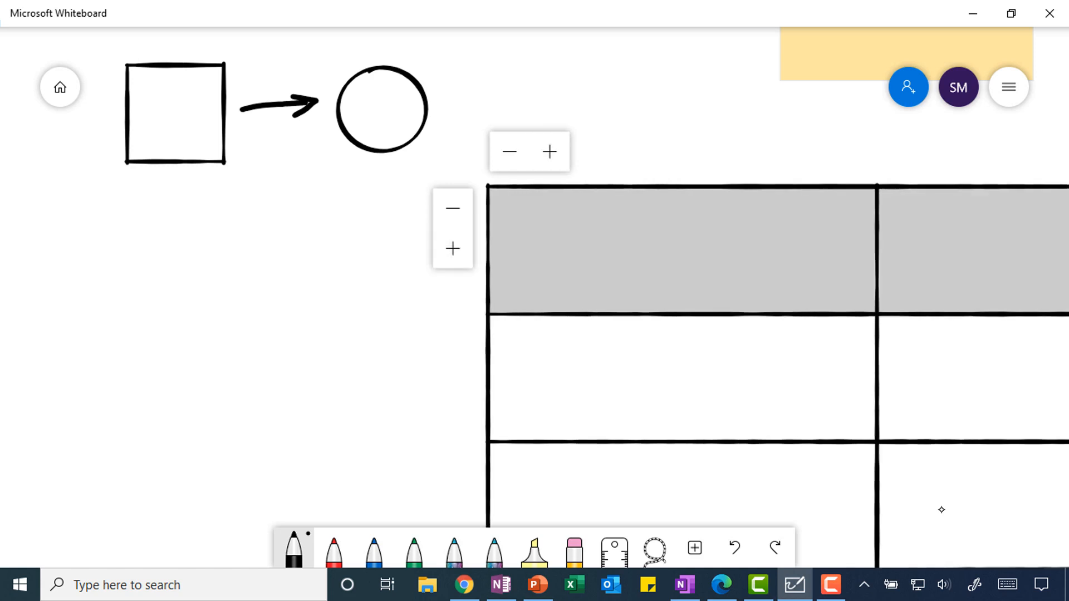
- Make the table's third row slightly taller by shifting its lower border down
scroll(941, 509, right, 3)
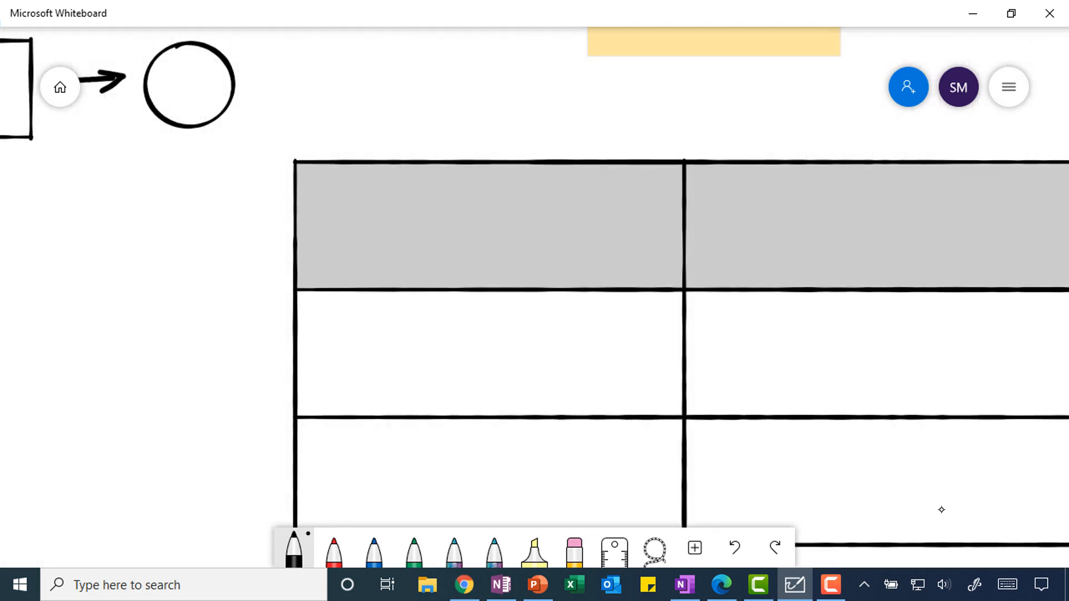
scroll(941, 510, down, 5)
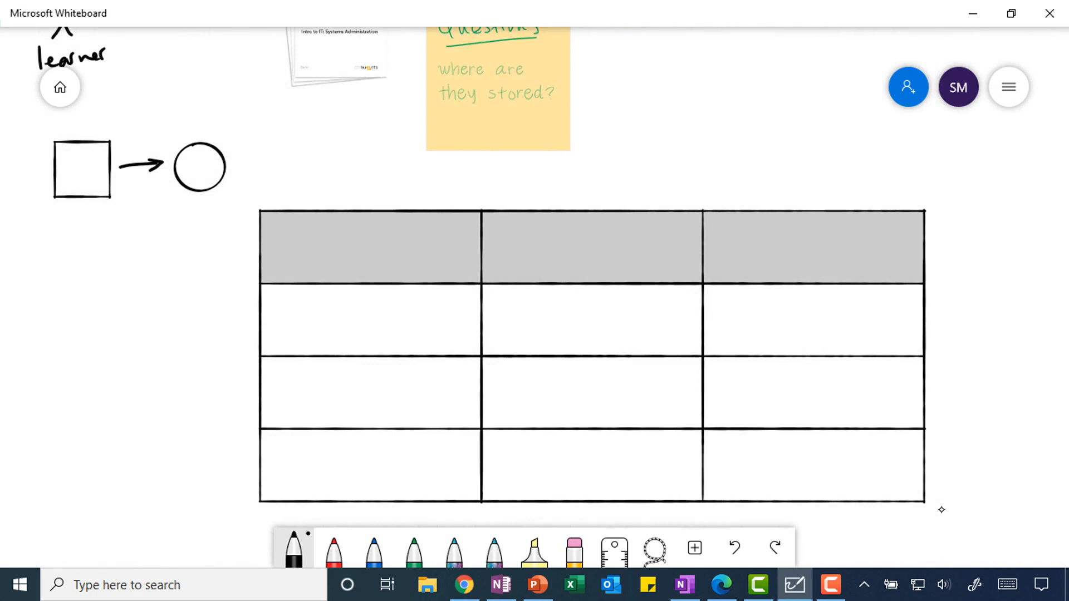
scroll(942, 510, down, 3)
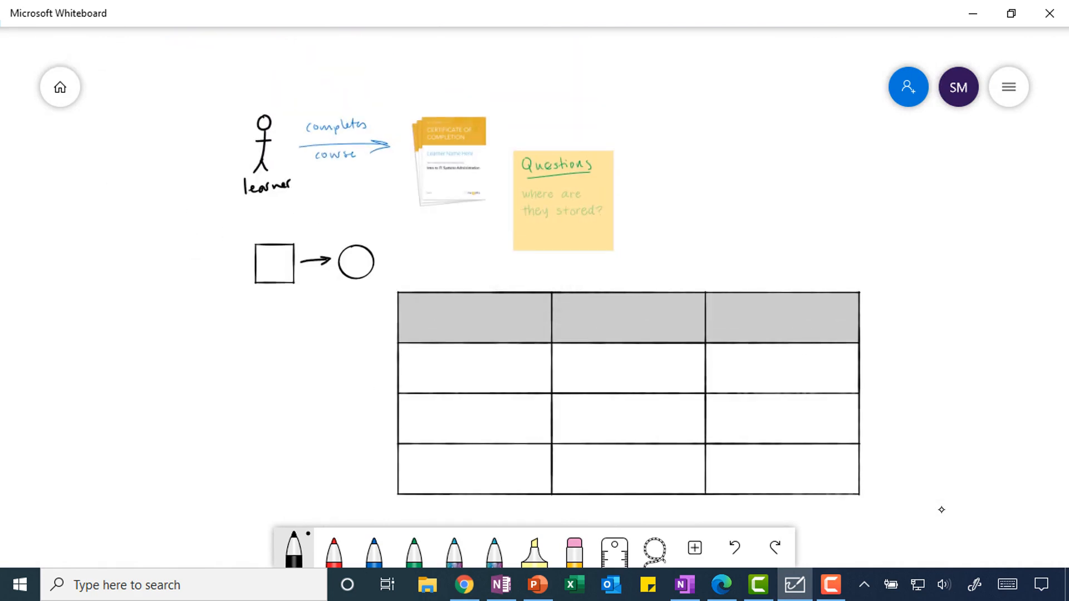
scroll(941, 510, up, 5)
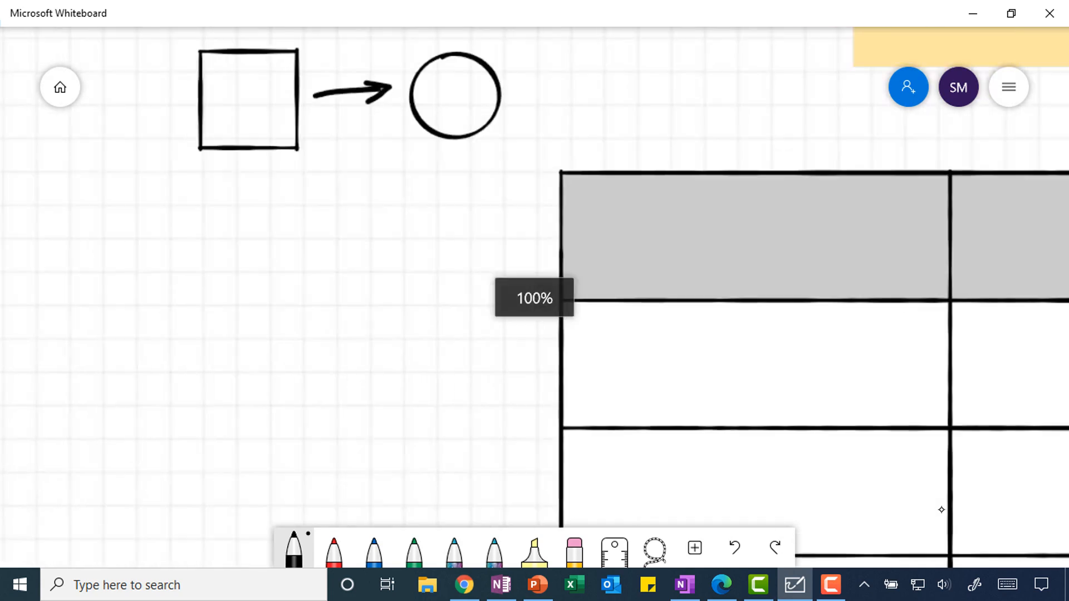
scroll(942, 510, down, 3)
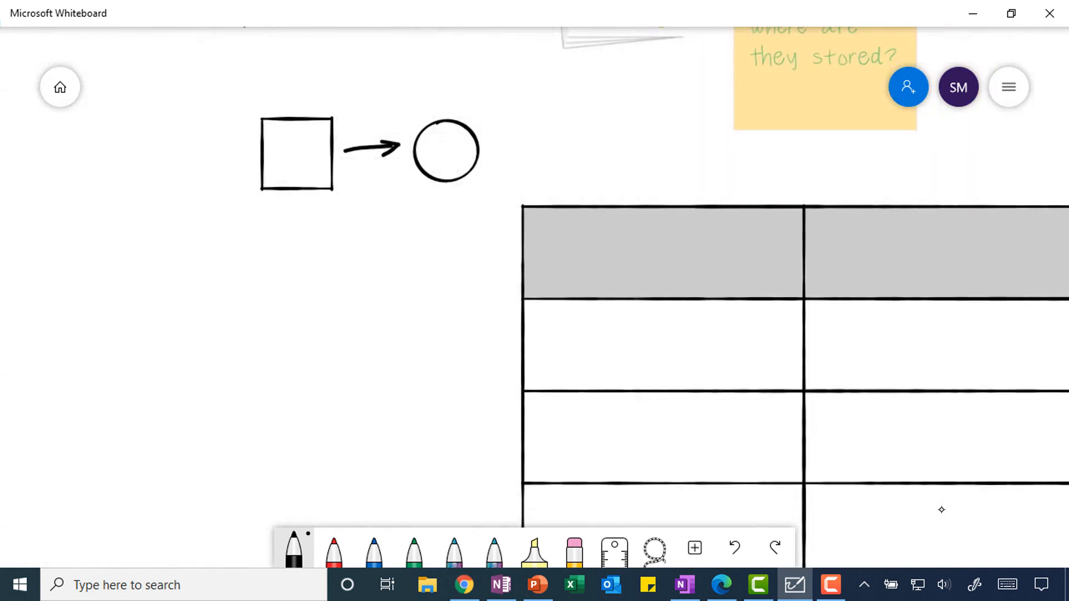
scroll(942, 510, down, 4)
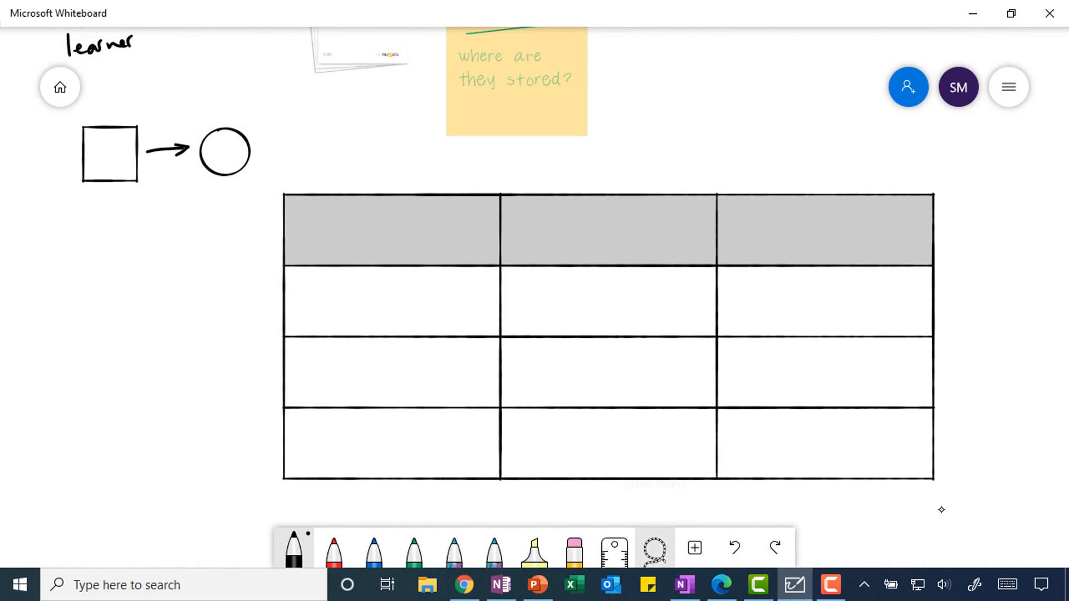
click(655, 548)
mouse_move(608, 408)
mouse_down()
mouse_move(608, 383)
mouse_move(608, 431)
mouse_move(608, 413)
mouse_up()
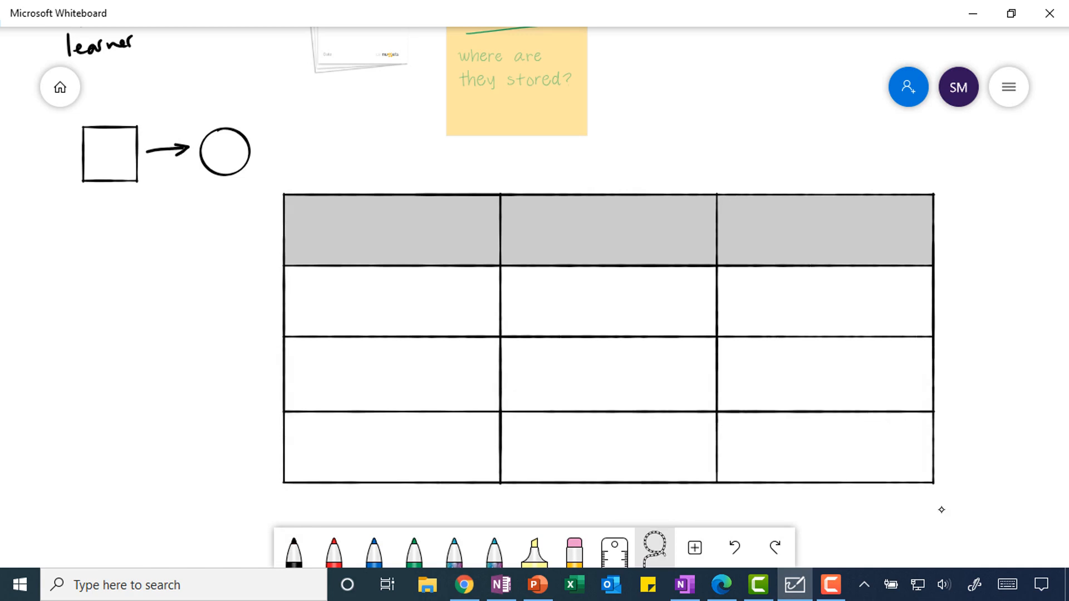
- Widen the table's middle column slightly and handwrite "Change" in black in the first header cell
drag(717, 338, 741, 338)
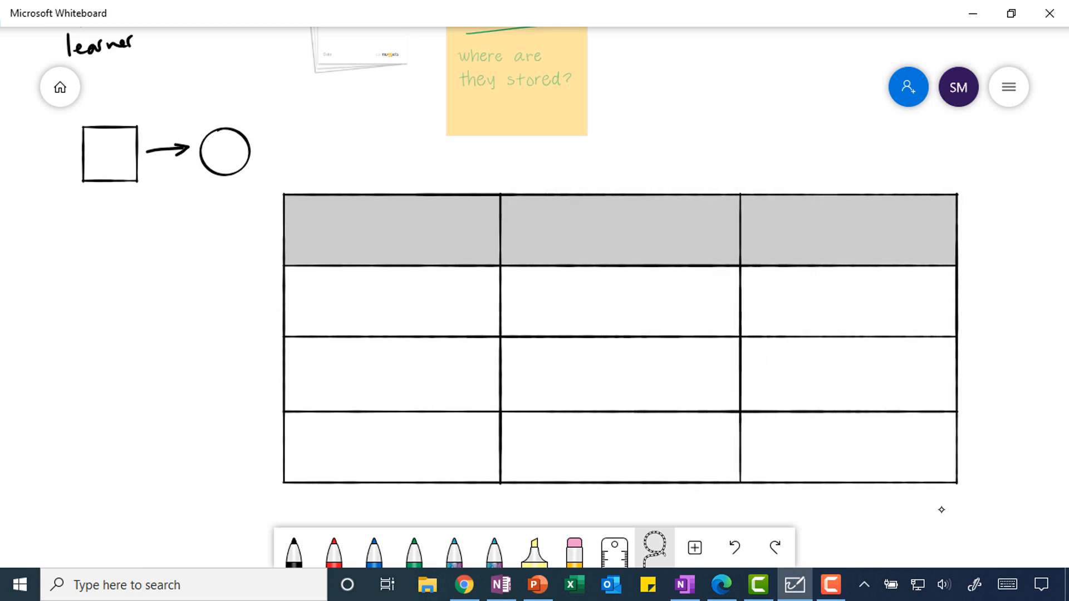
click(294, 550)
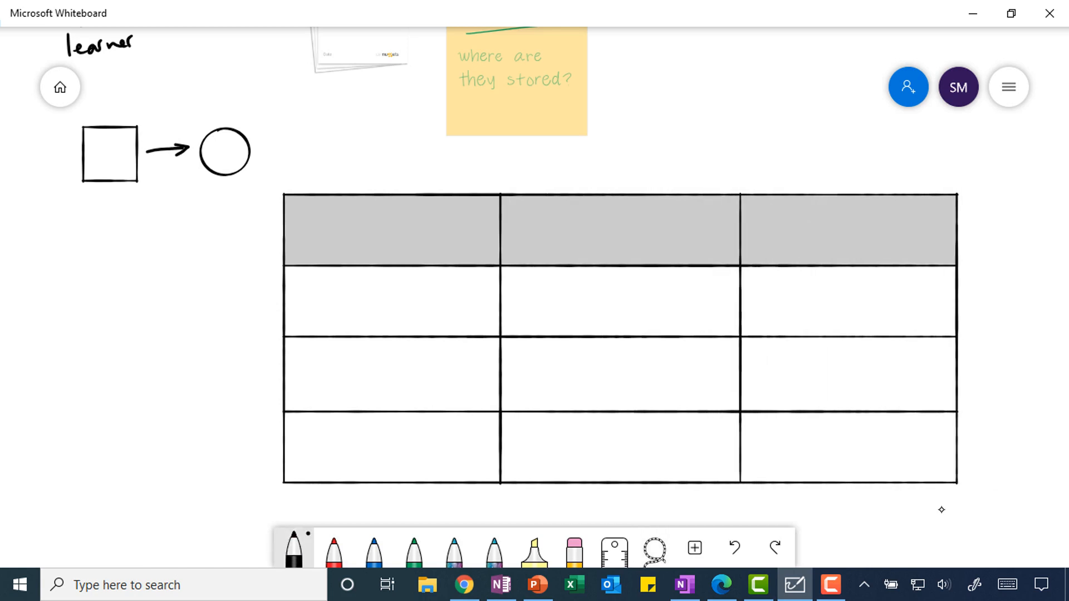
drag(325, 219, 322, 243)
mouse_move(337, 212)
mouse_down()
mouse_move(337, 241)
mouse_move(359, 241)
mouse_up()
mouse_move(375, 228)
mouse_down()
mouse_move(379, 241)
mouse_move(410, 246)
mouse_up()
drag(424, 237, 439, 240)
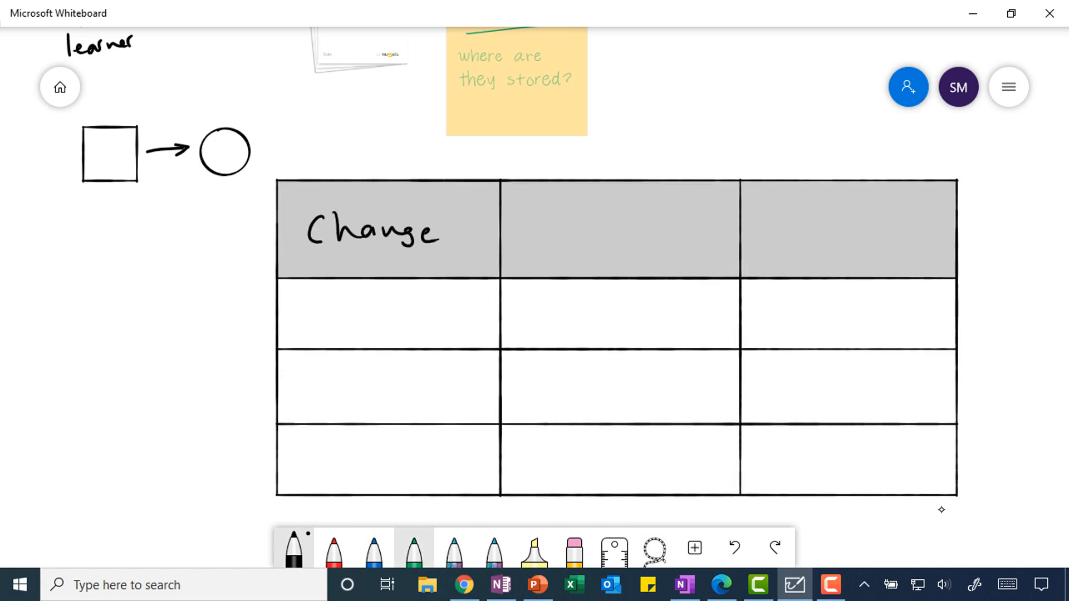
- Handwrite the remaining table headers, "Pros" in green in the second column and "Cons" in red in the third
click(414, 550)
drag(554, 217, 557, 245)
mouse_move(554, 216)
mouse_down()
mouse_move(558, 230)
mouse_move(588, 231)
mouse_up()
drag(594, 230, 613, 243)
click(334, 550)
drag(805, 218, 806, 245)
drag(818, 231, 850, 245)
drag(870, 226, 865, 245)
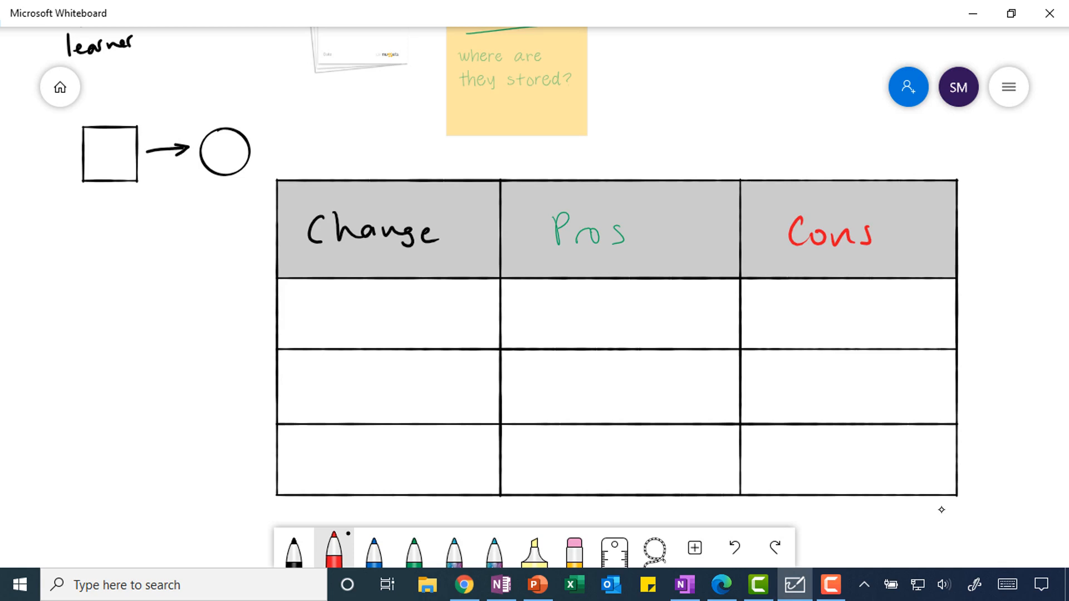
- View the Windows quick actions and the display projection options, and close them without changing anything
key(super+a)
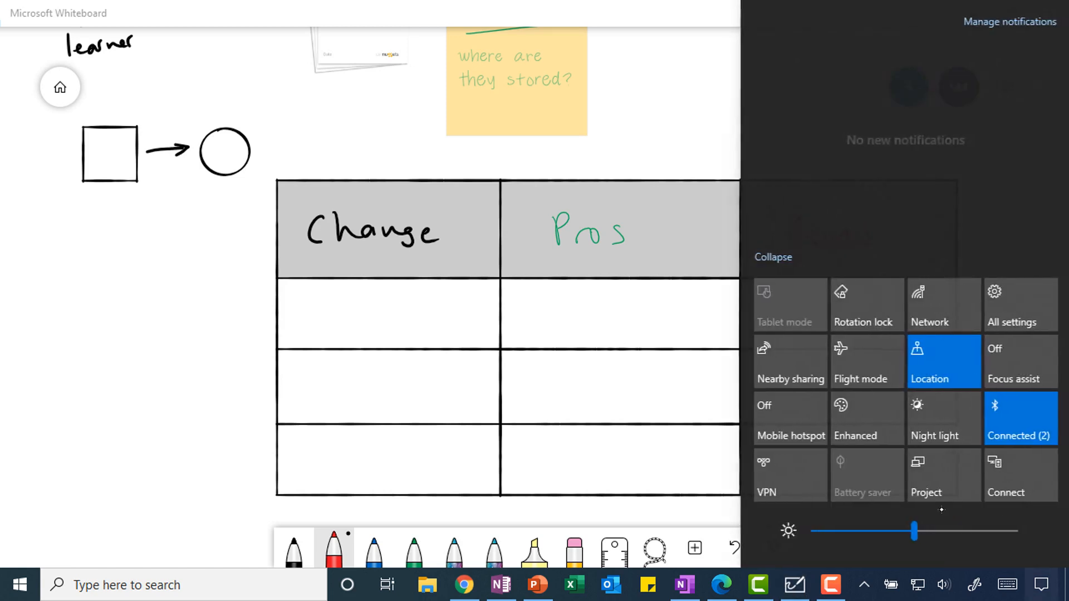
key(super+a)
key(super+p)
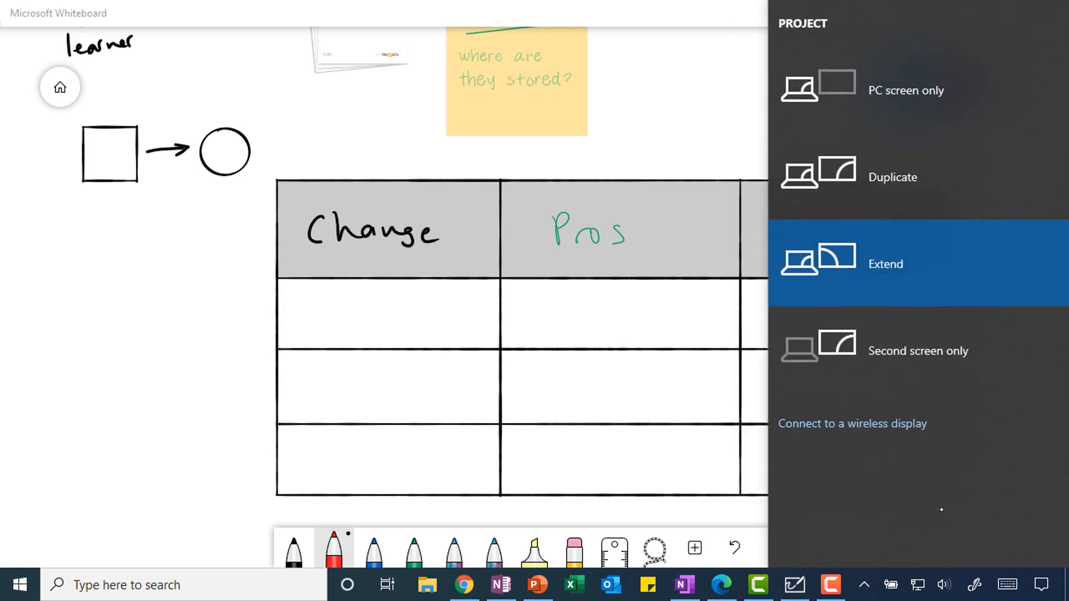
key(Escape)
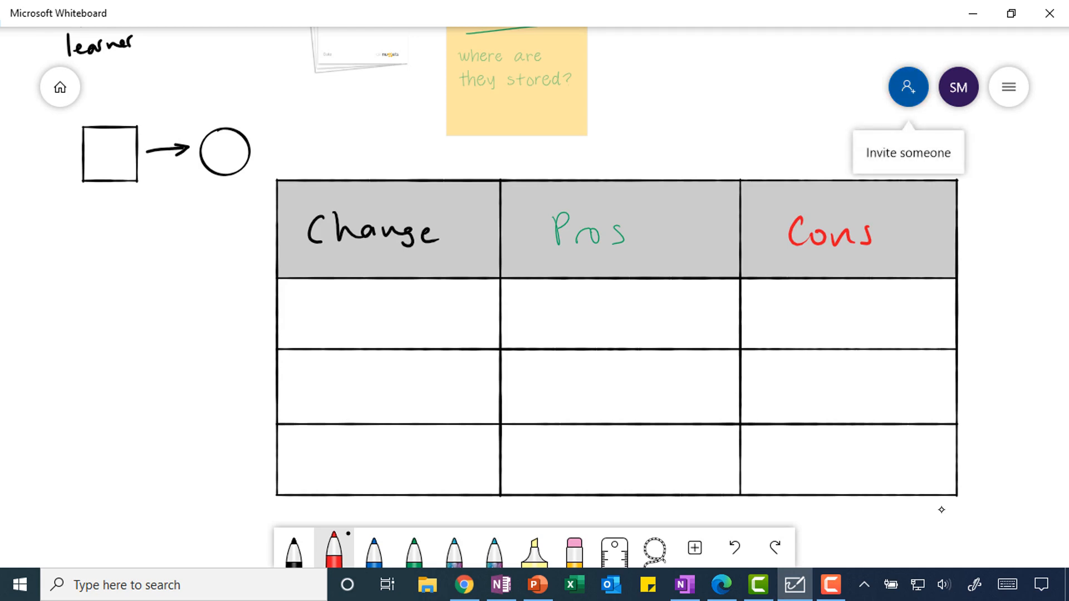
- Turn on the web sharing link for this whiteboard, copy the link and close the sharing options
click(908, 87)
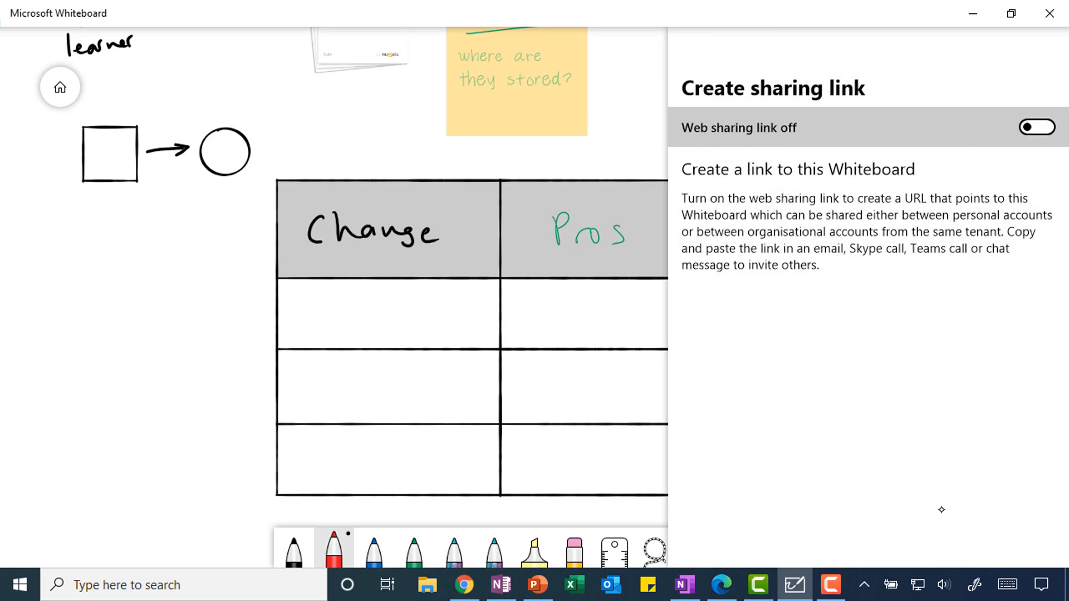
click(1037, 127)
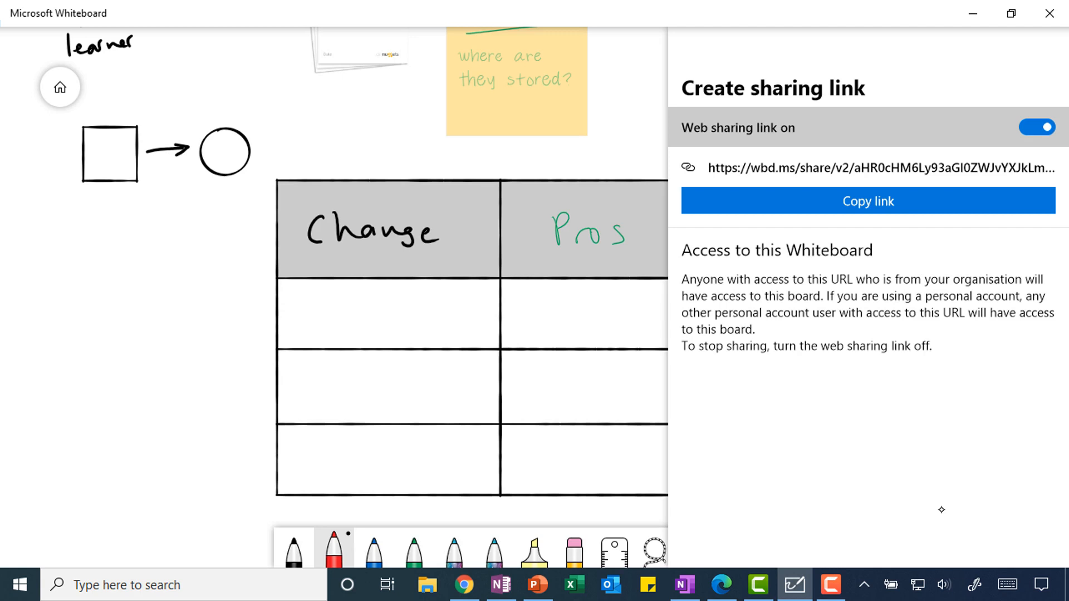
click(868, 201)
key(Escape)
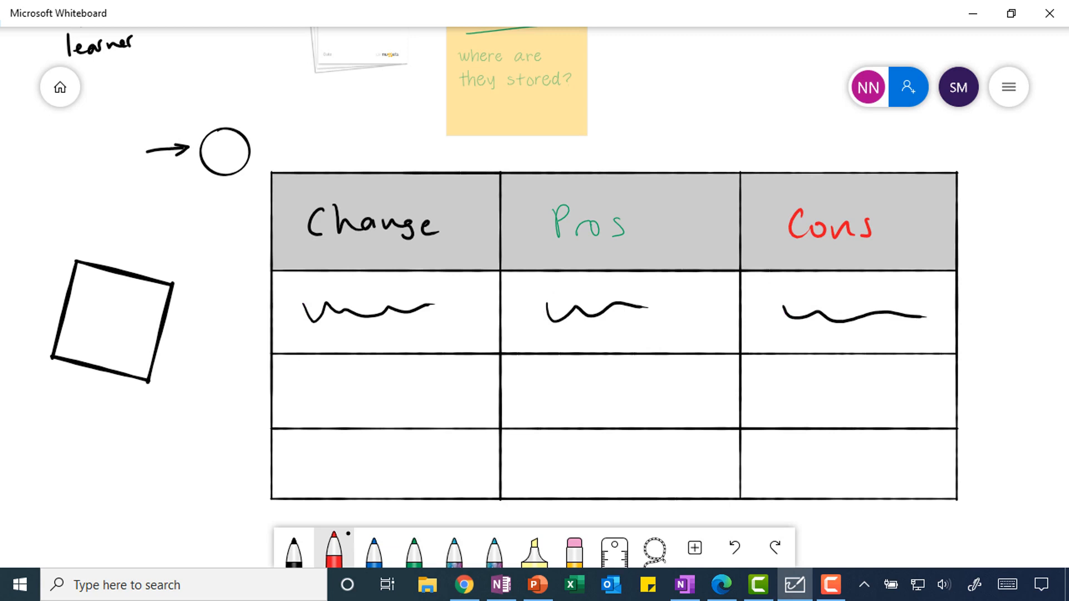
- Return to the whiteboard gallery and view the options available for the shared untitled board
key(alt+Tab)
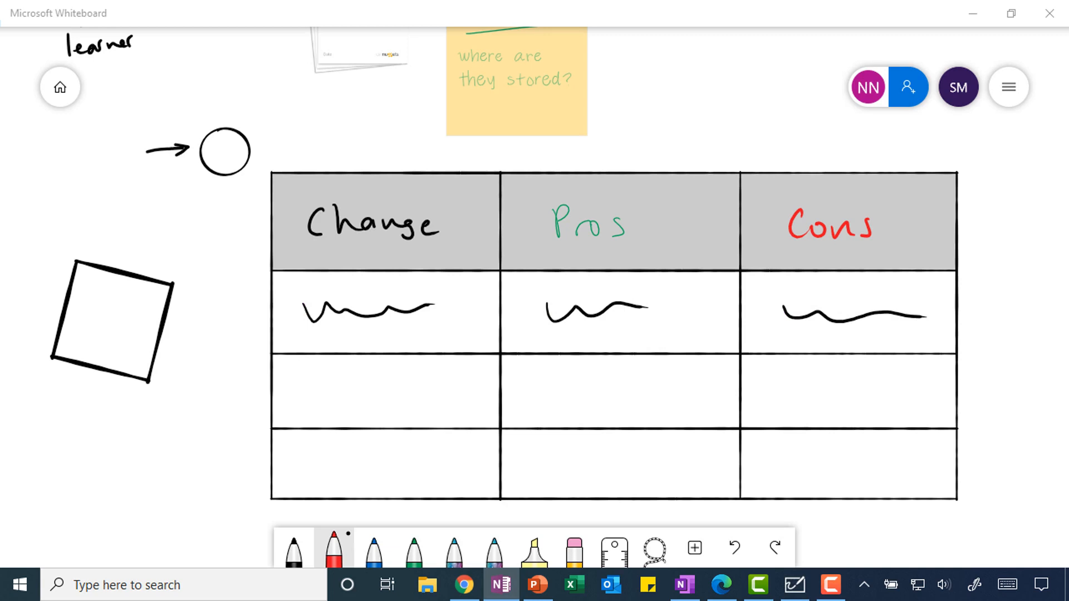
click(60, 87)
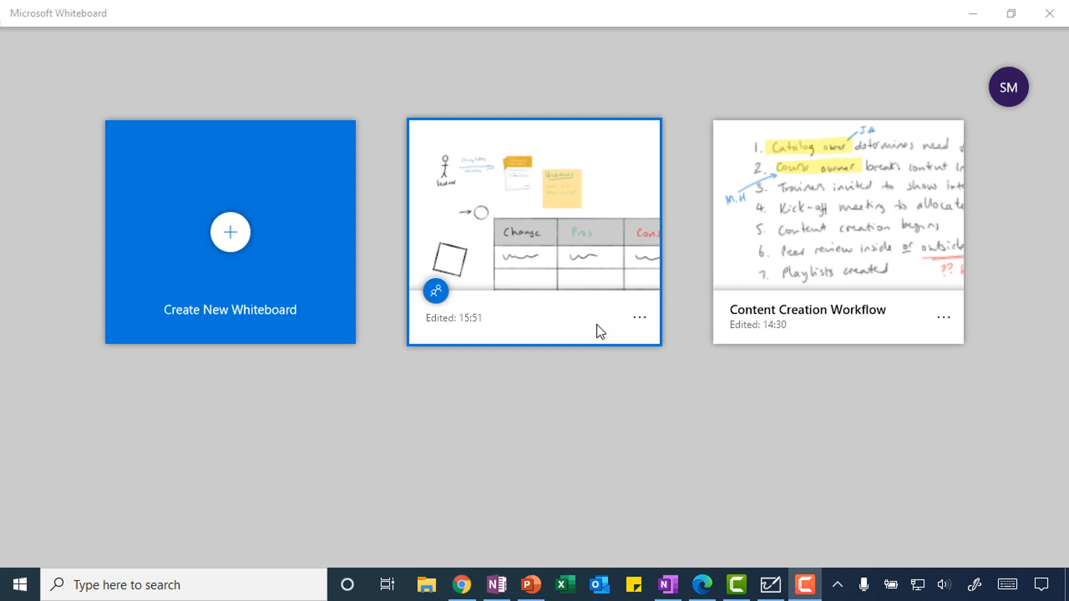
click(640, 320)
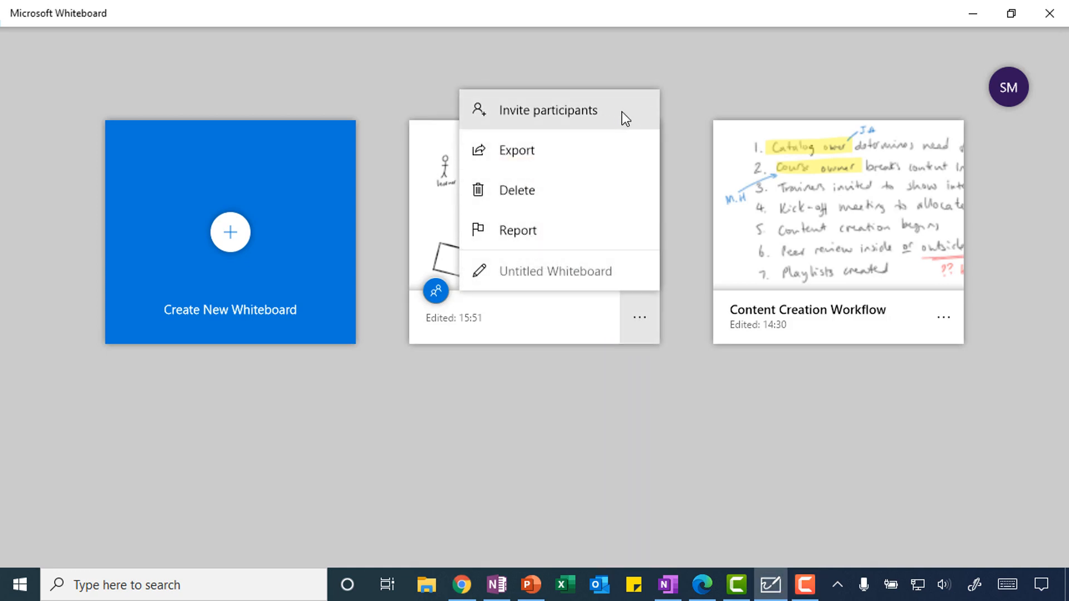
click(688, 390)
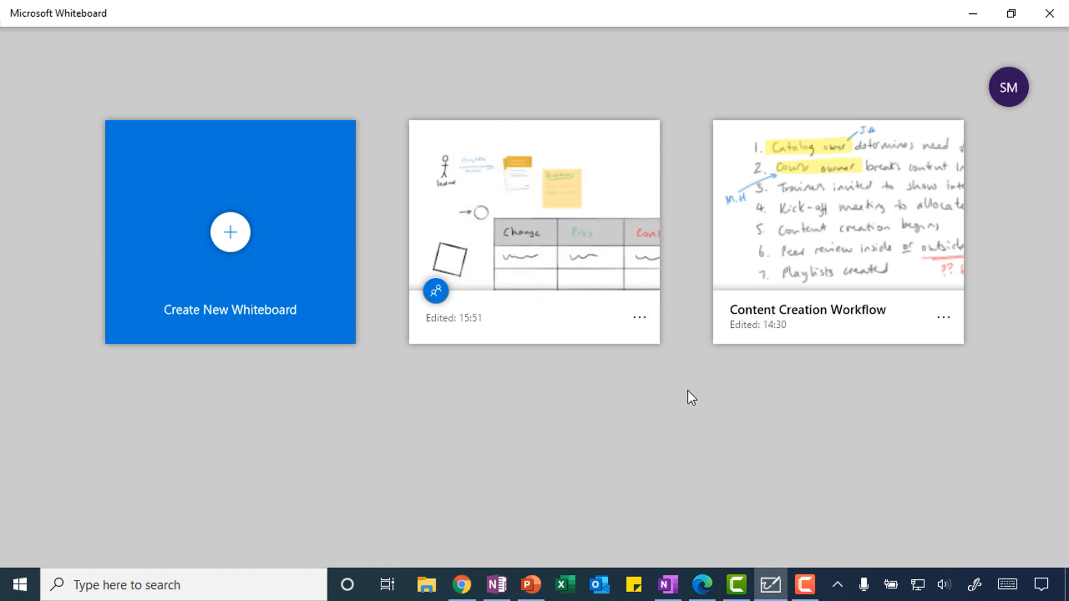
- View the Content Creation Workflow whiteboard and reopen the shared untitled board from the gallery
click(793, 236)
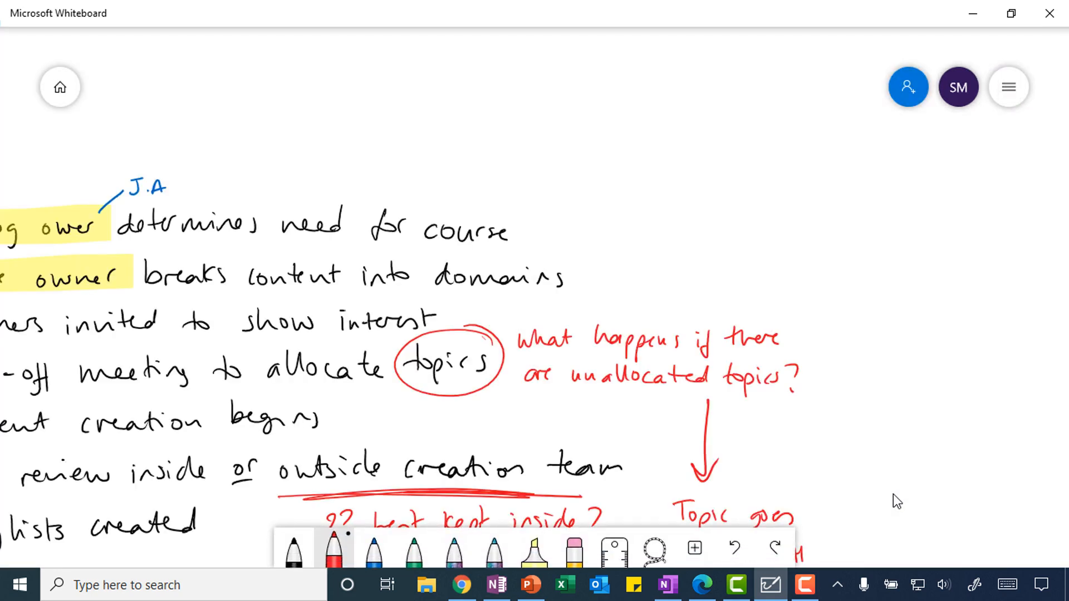
click(60, 87)
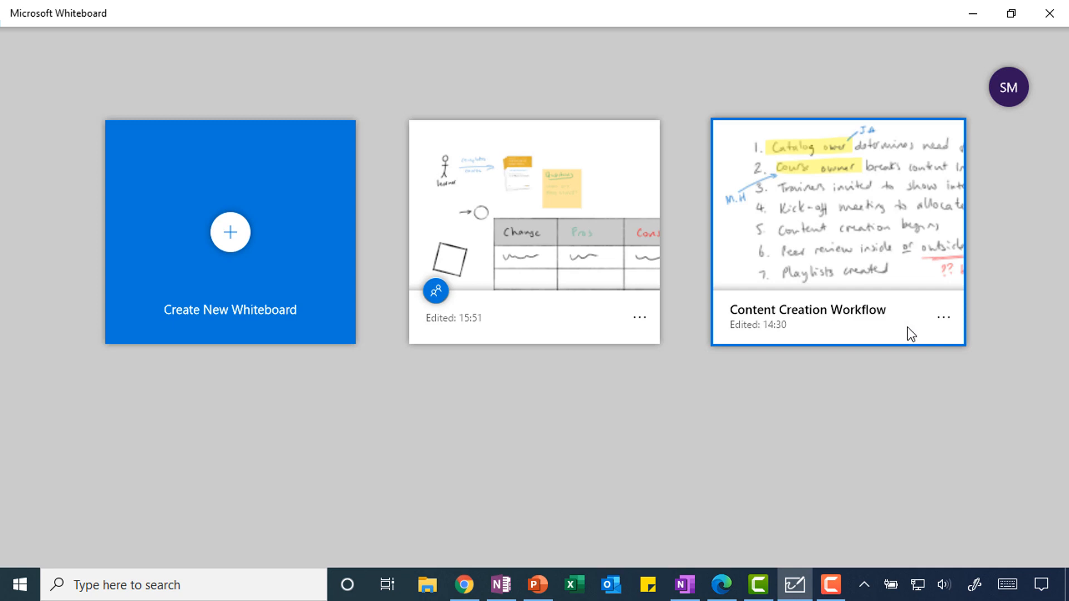
click(552, 328)
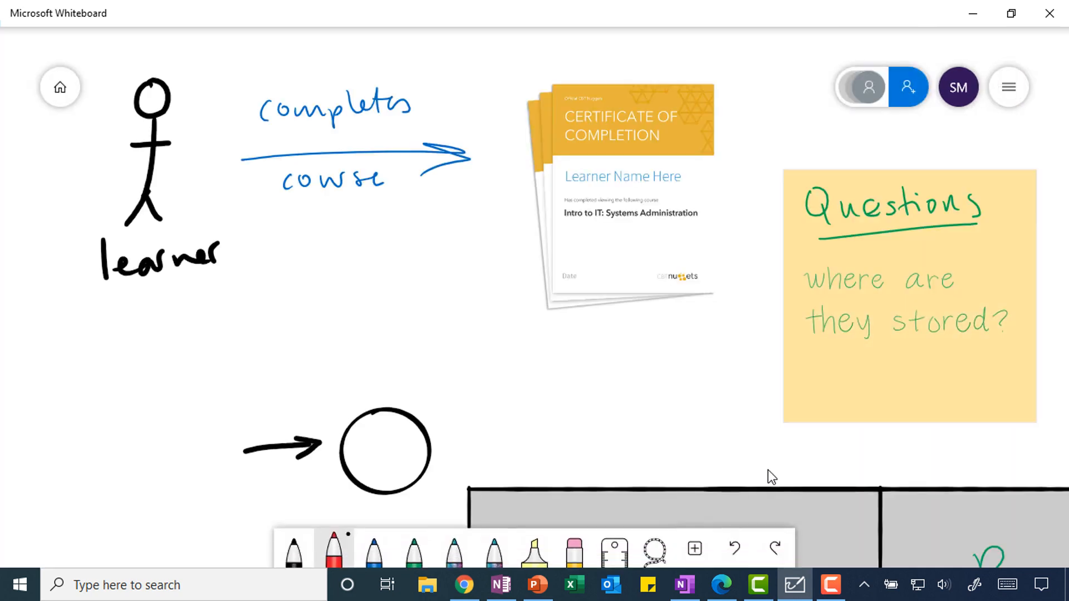